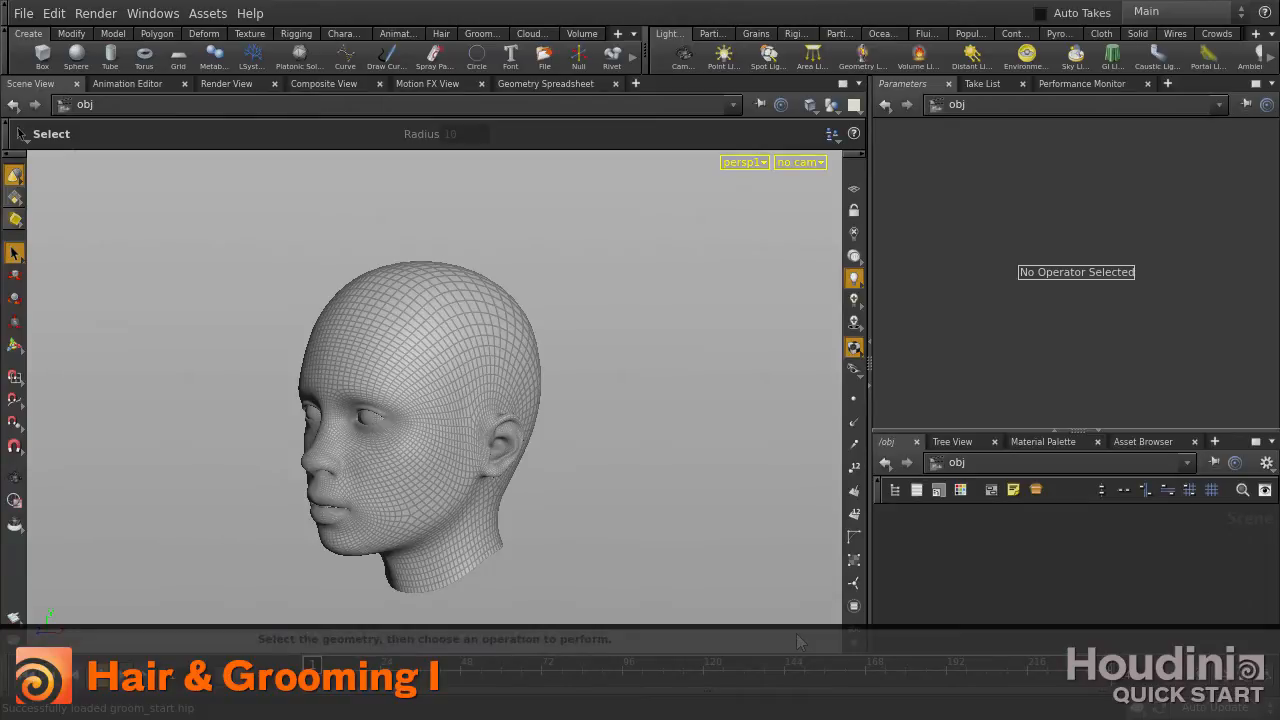
# Step: Show the Hair shelf with the splitter widened, glance at Grooming, and settle on the Hair tools
pyautogui.click(447, 36)
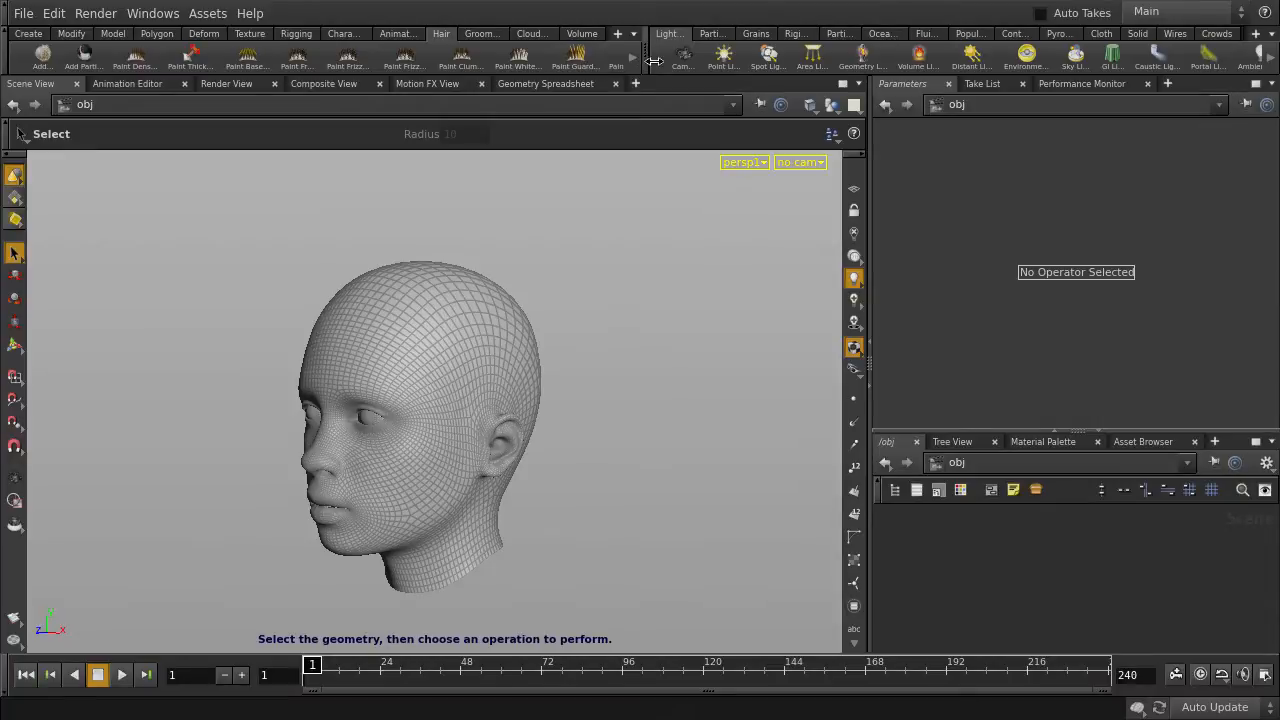
pyautogui.moveTo(653, 61); pyautogui.dragTo(724, 59)
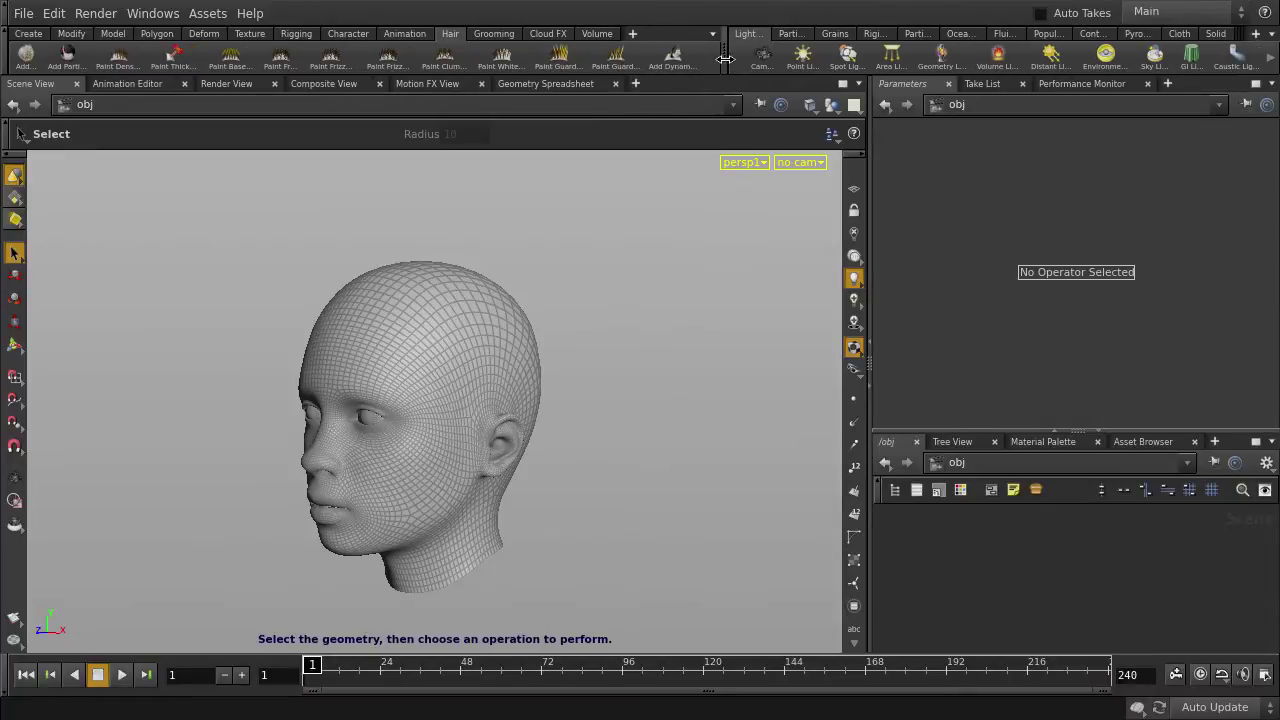
pyautogui.click(492, 35)
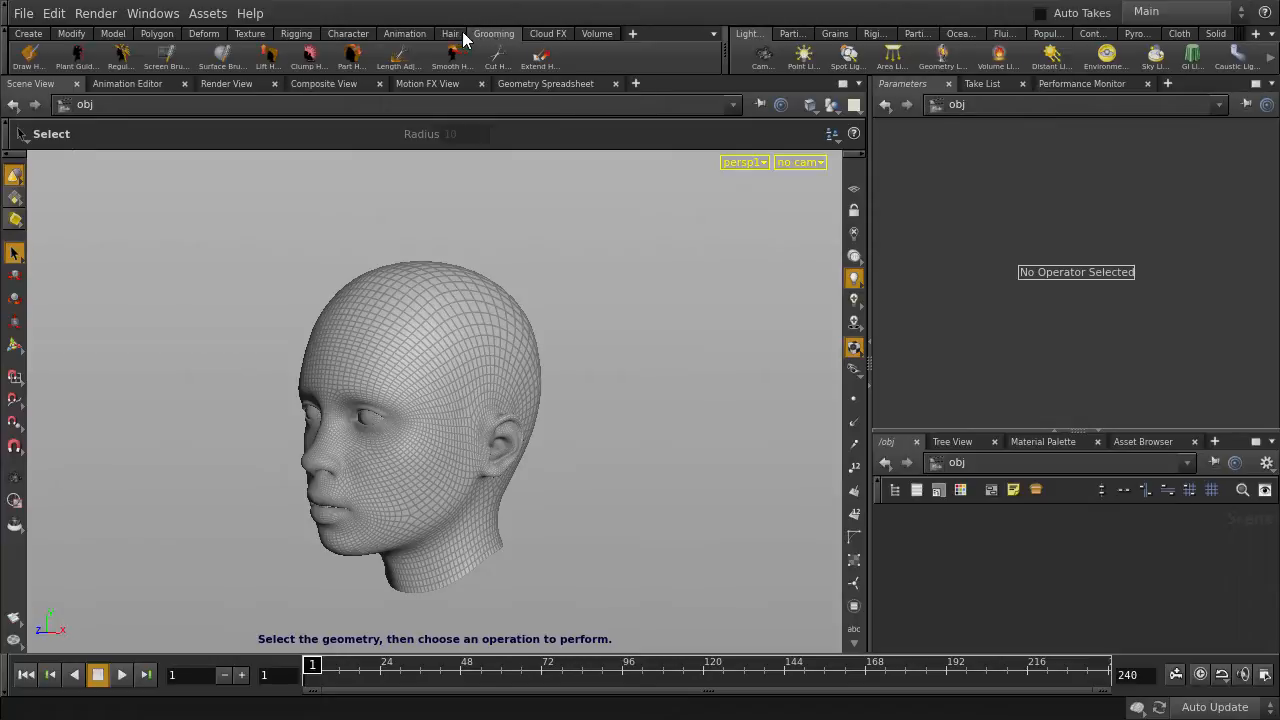
pyautogui.click(451, 38)
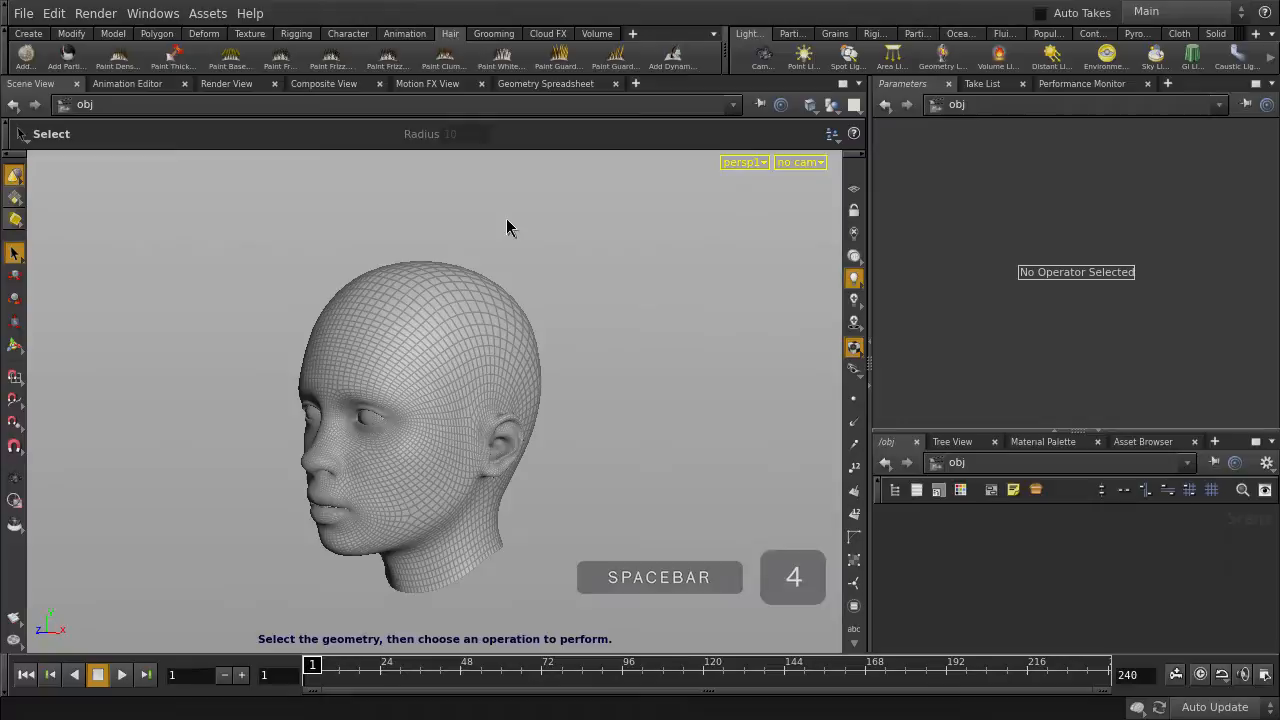
# Step: Dive into the head geometry and lasso-select the faces on top of the scalp from a side view
pyautogui.hotkey('space', '4')
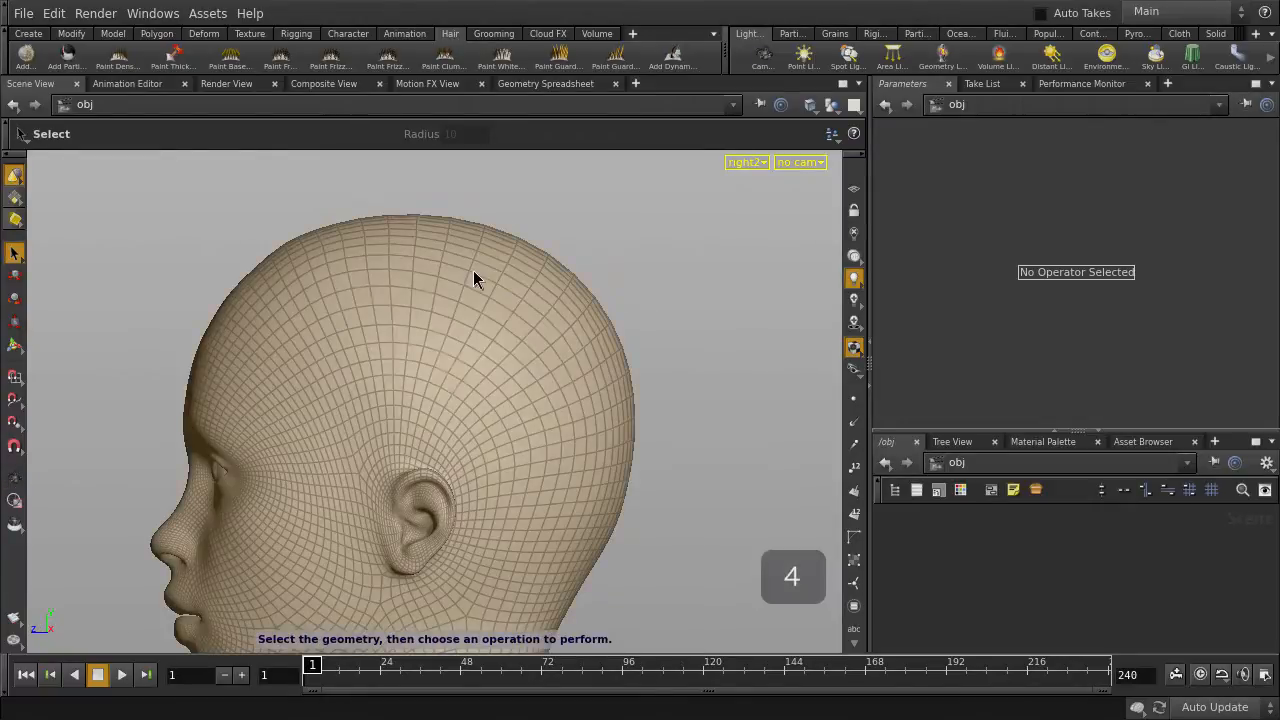
pyautogui.doubleClick(474, 277)
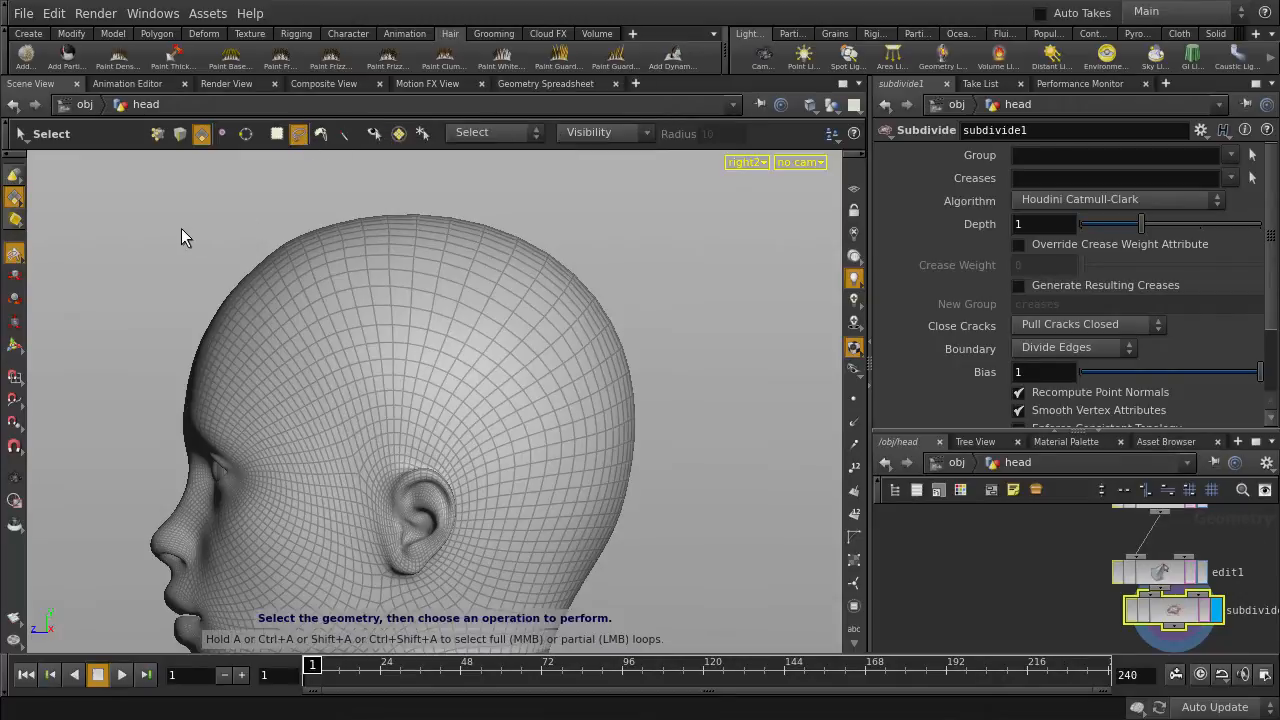
pyautogui.moveTo(180, 231); pyautogui.dragTo(583, 190)
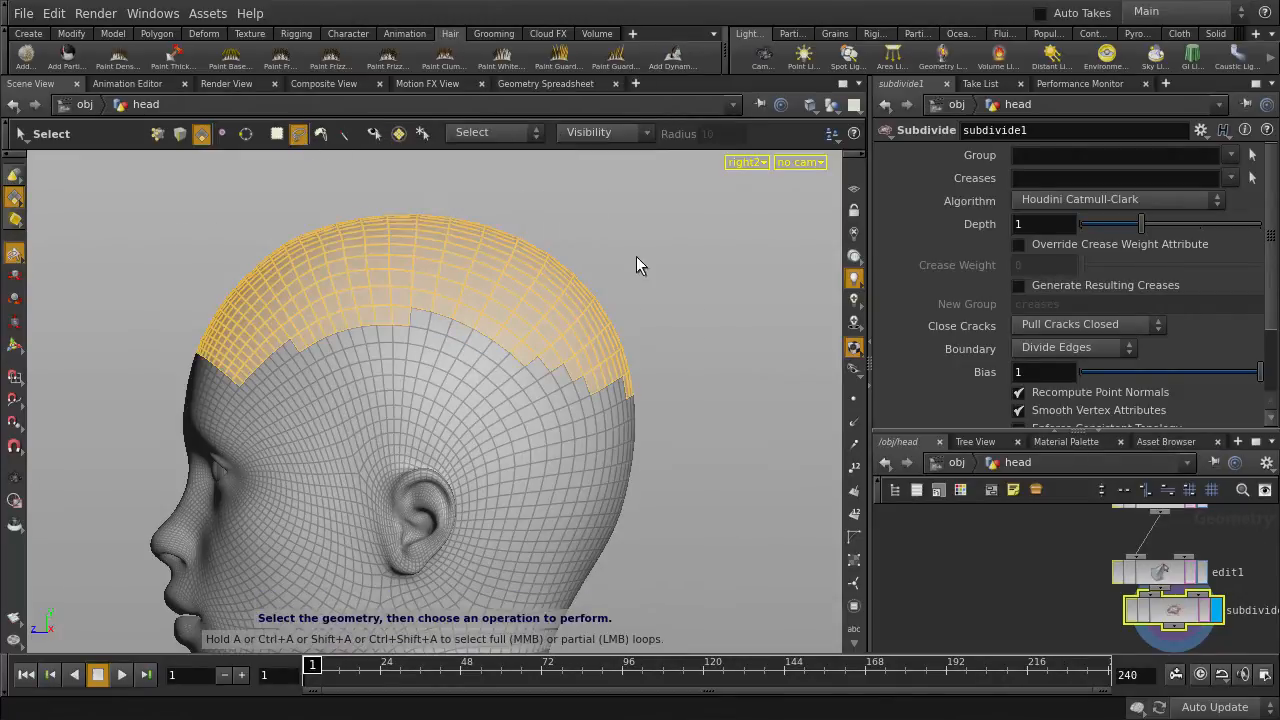
pyautogui.hotkey('space', '1')
pyautogui.moveTo(511, 348); pyautogui.dragTo(646, 349, button='right')
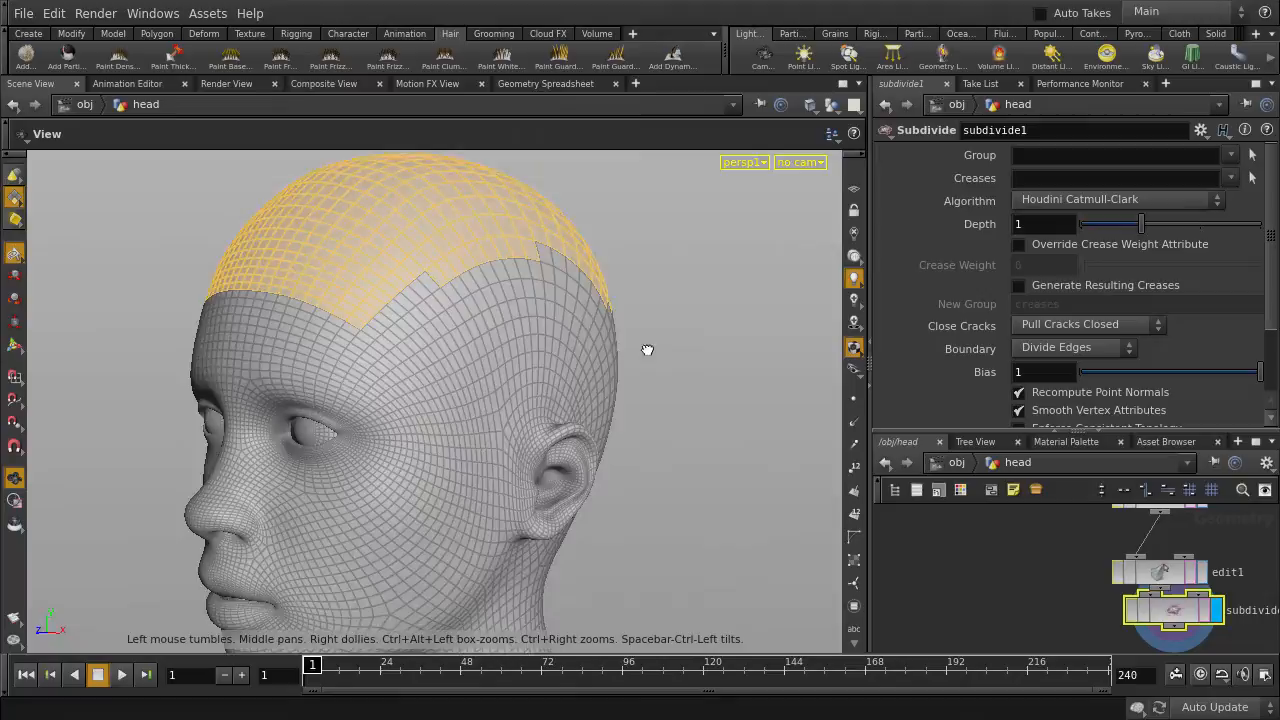
pyautogui.moveTo(380, 348); pyautogui.dragTo(523, 349, button='right')
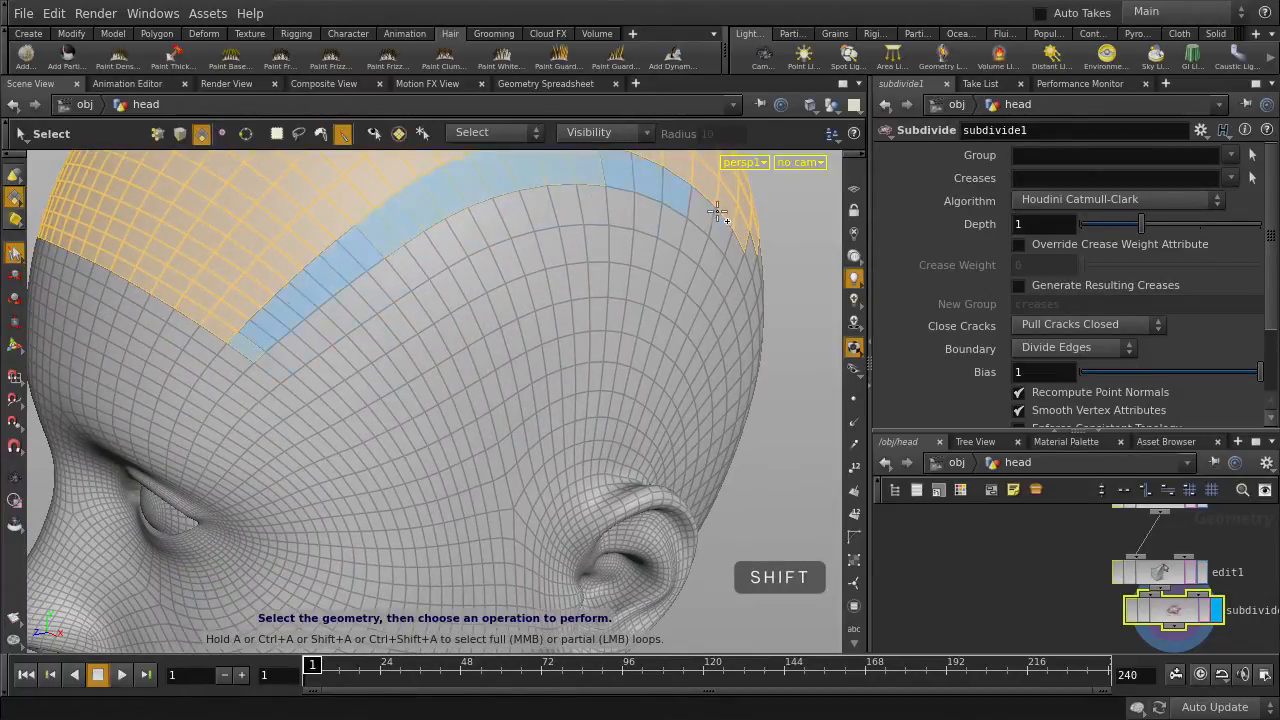
# Step: Extend the selection with the face strips along the hairline, back of the head and temple
pyautogui.keyDown('shift'); pyautogui.middleClick(420, 232); pyautogui.keyUp('shift')
pyautogui.moveTo(420, 232)
pyautogui.mouseDown()
pyautogui.moveTo(498, 362)
pyautogui.moveTo(549, 323)
pyautogui.moveTo(362, 414)
pyautogui.mouseUp()
pyautogui.press('shift')
pyautogui.keyDown('shift'); pyautogui.click(563, 366); pyautogui.keyUp('shift')
pyautogui.press('shift')
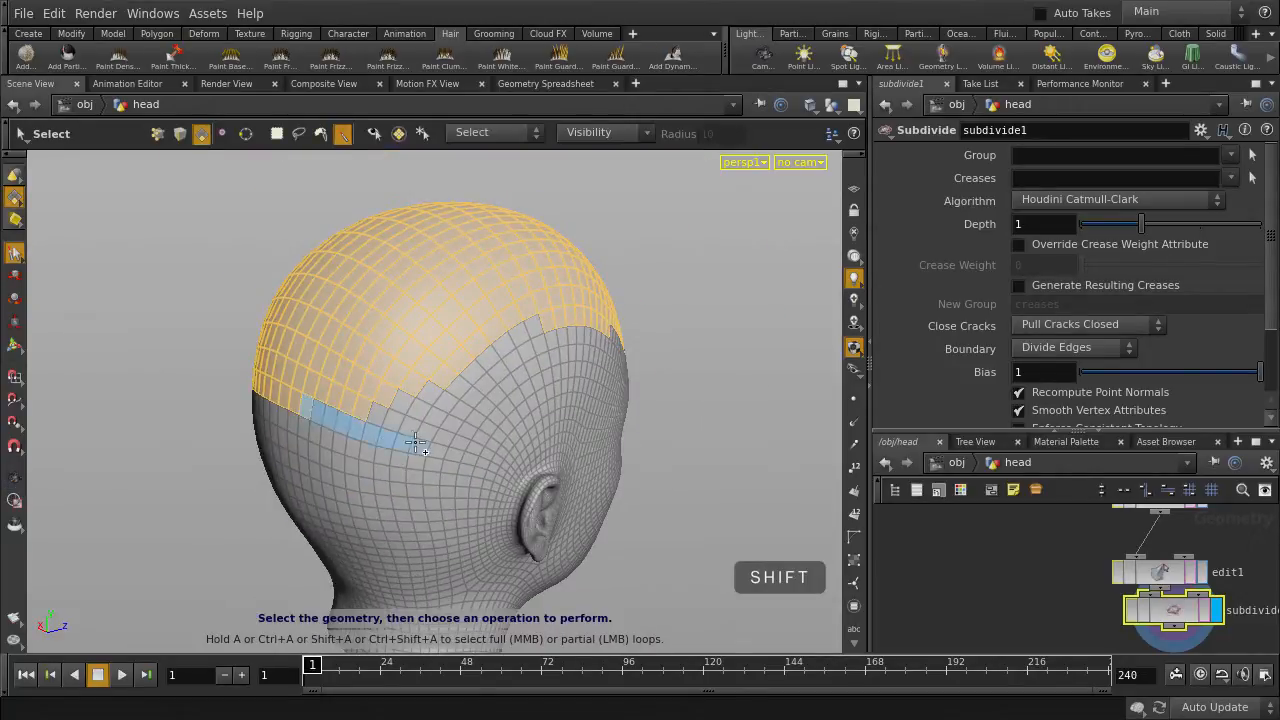
pyautogui.moveTo(540, 330)
pyautogui.keyDown('shift'); pyautogui.mouseDown()
pyautogui.moveTo(428, 400)
pyautogui.moveTo(350, 325)
pyautogui.mouseUp(); pyautogui.keyUp('shift')
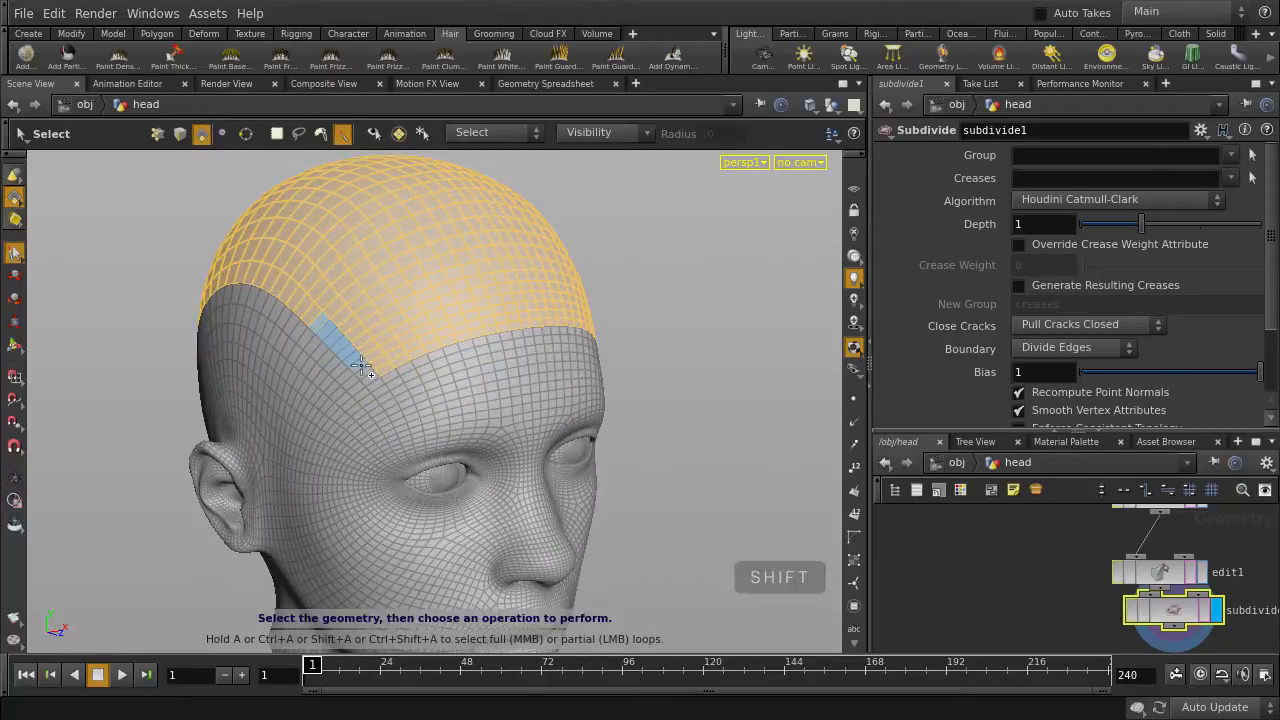
pyautogui.keyDown('shift'); pyautogui.click(362, 366); pyautogui.keyUp('shift')
# Step: Add fur to the selected scalp faces with a strand length of 1
pyautogui.click(26, 56)
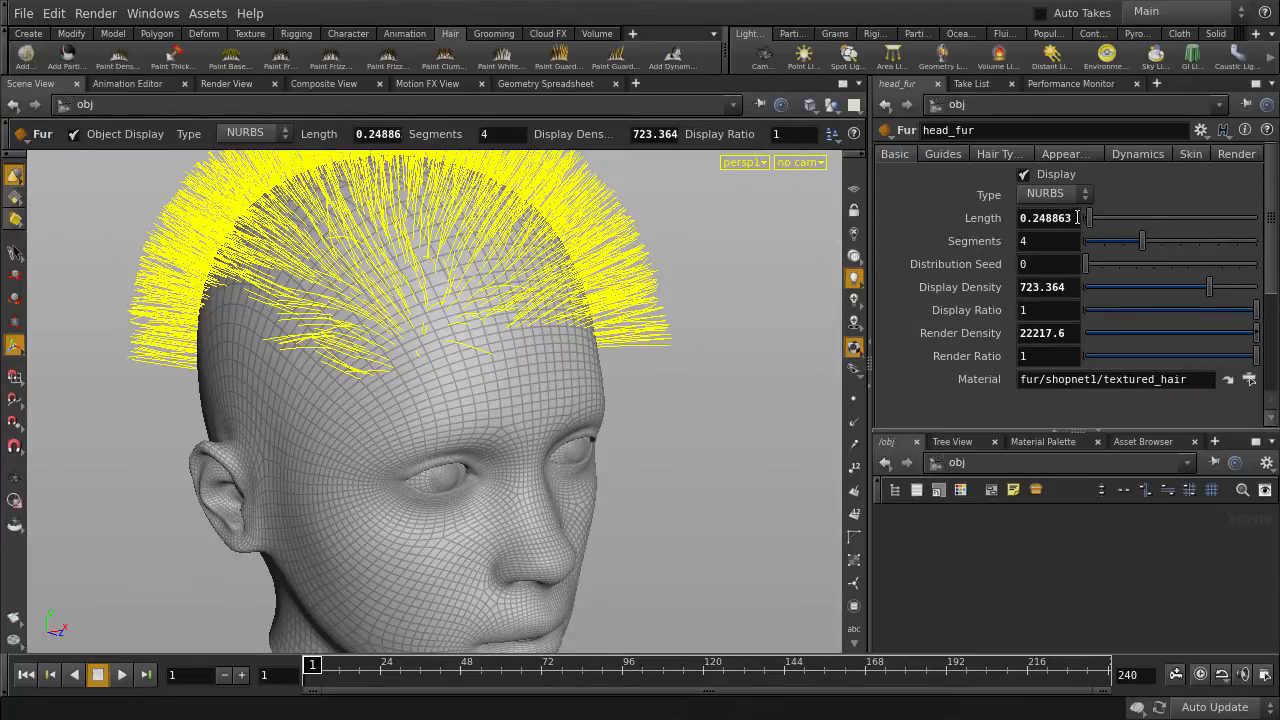
pyautogui.write('1')
pyautogui.press('Return')
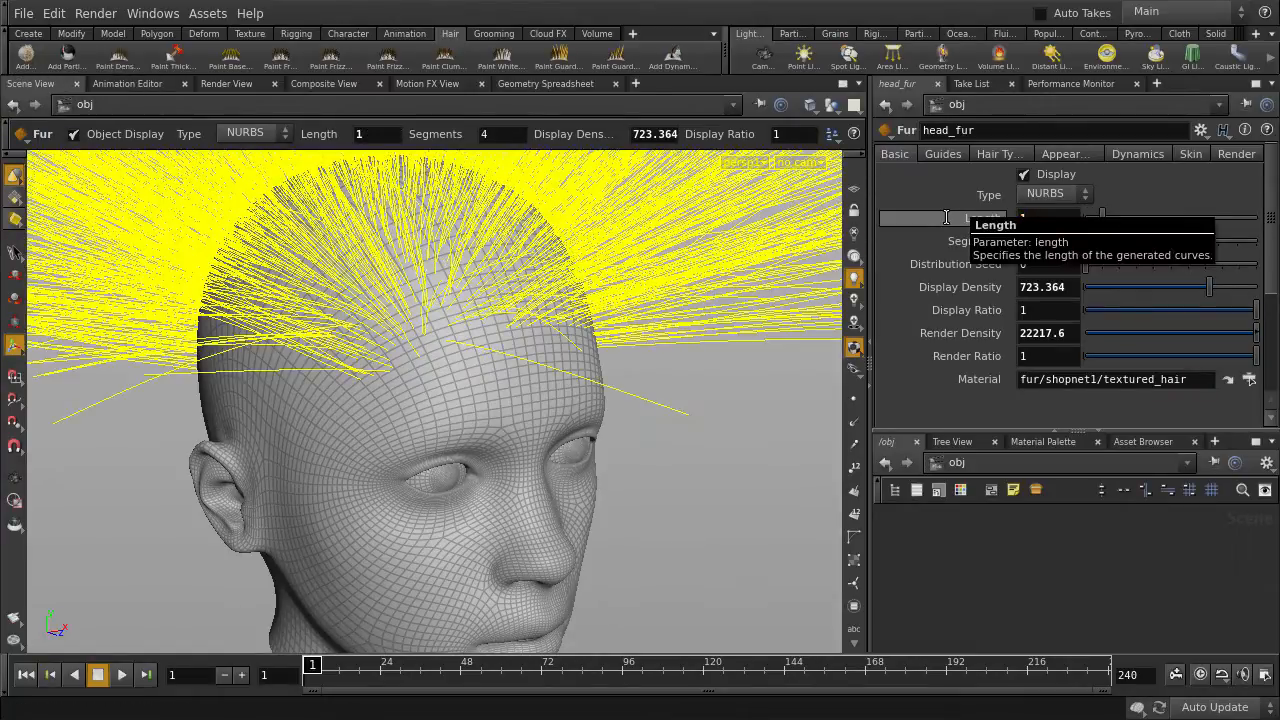
pyautogui.scroll(-5, 480, 420)
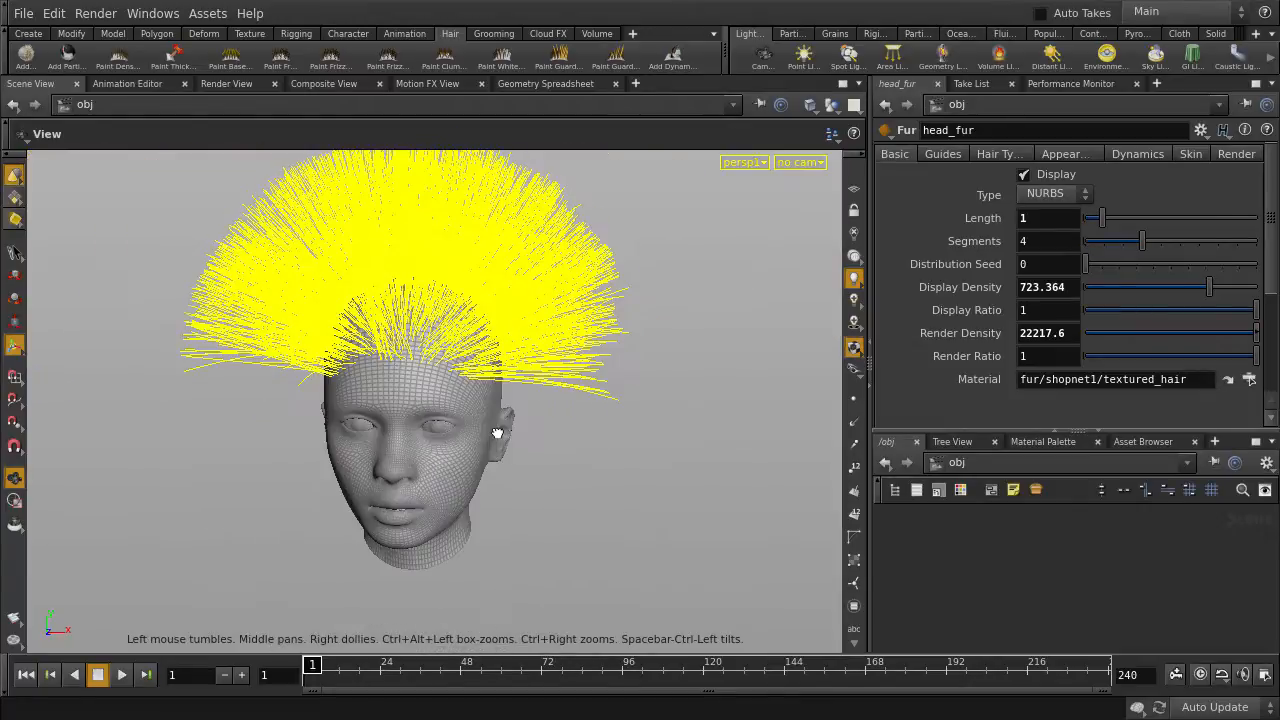
# Step: Start the guide Cut brush from the Grooming shelf, enlarging it while checking the head from the side
pyautogui.click(493, 35)
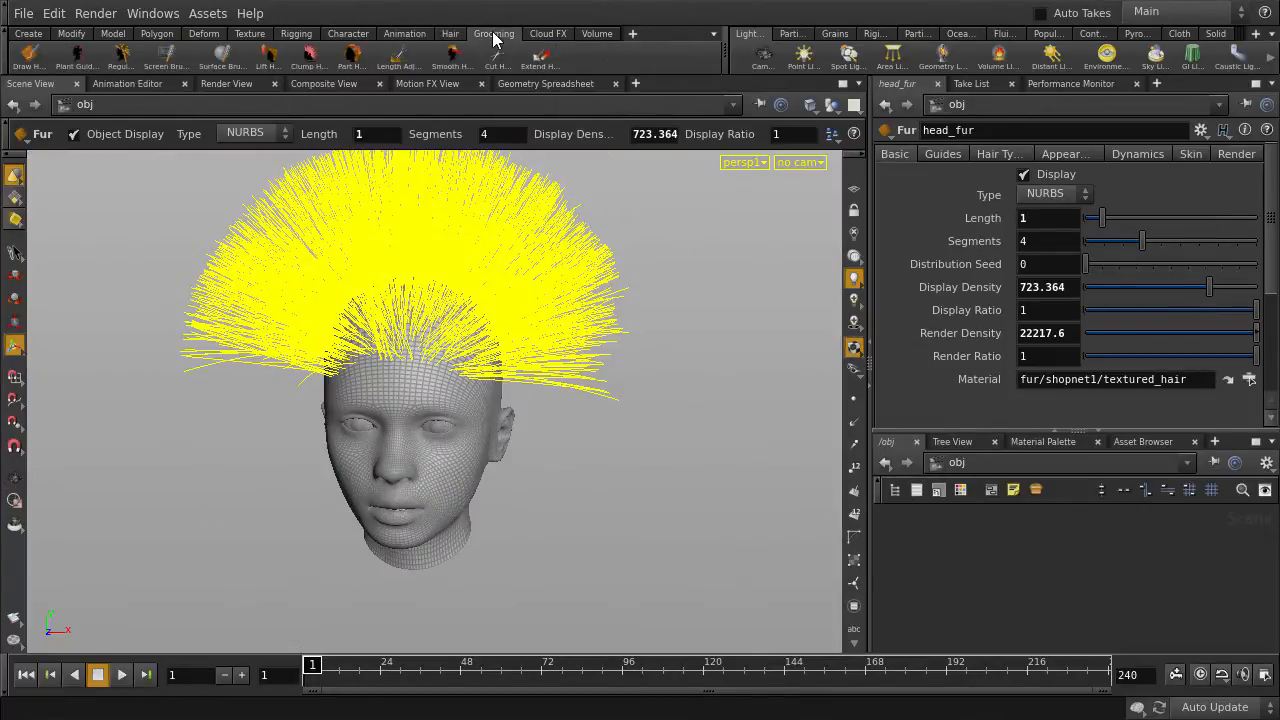
pyautogui.click(495, 55)
pyautogui.scroll(3, 546, 186)
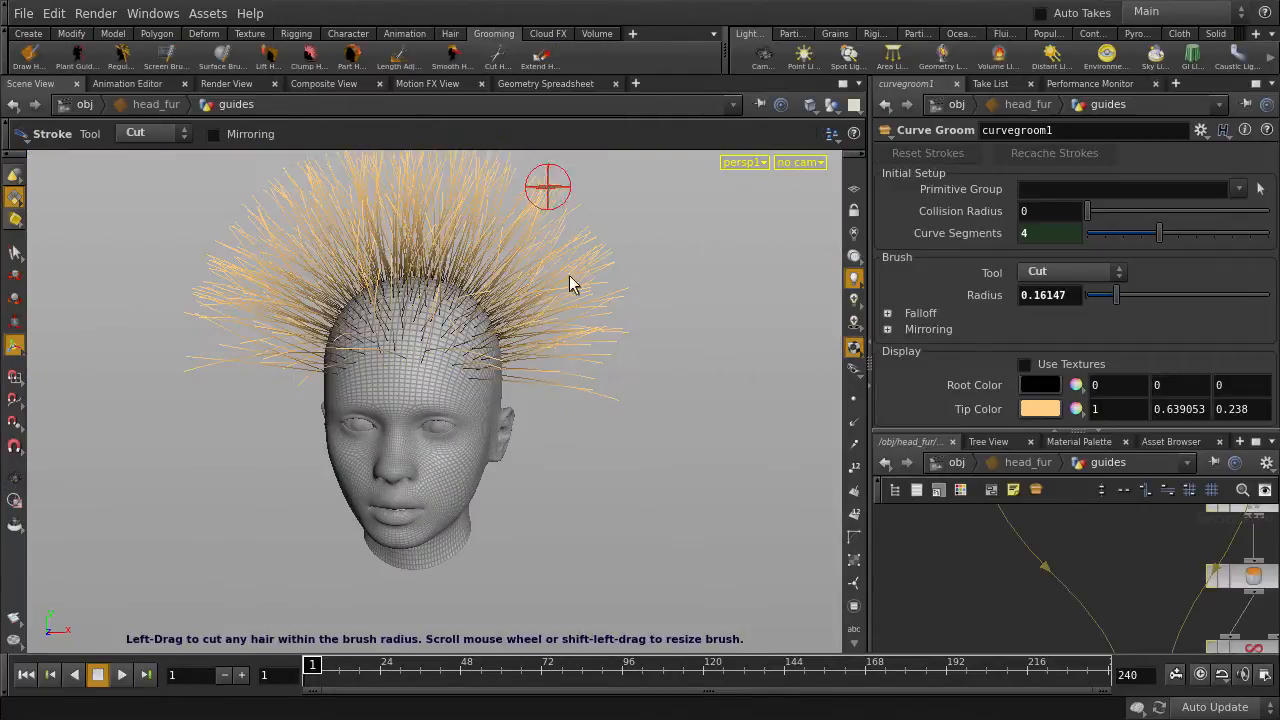
pyautogui.press('Escape')
pyautogui.moveTo(651, 377)
pyautogui.mouseDown()
pyautogui.moveTo(518, 376)
pyautogui.moveTo(486, 428)
pyautogui.mouseUp()
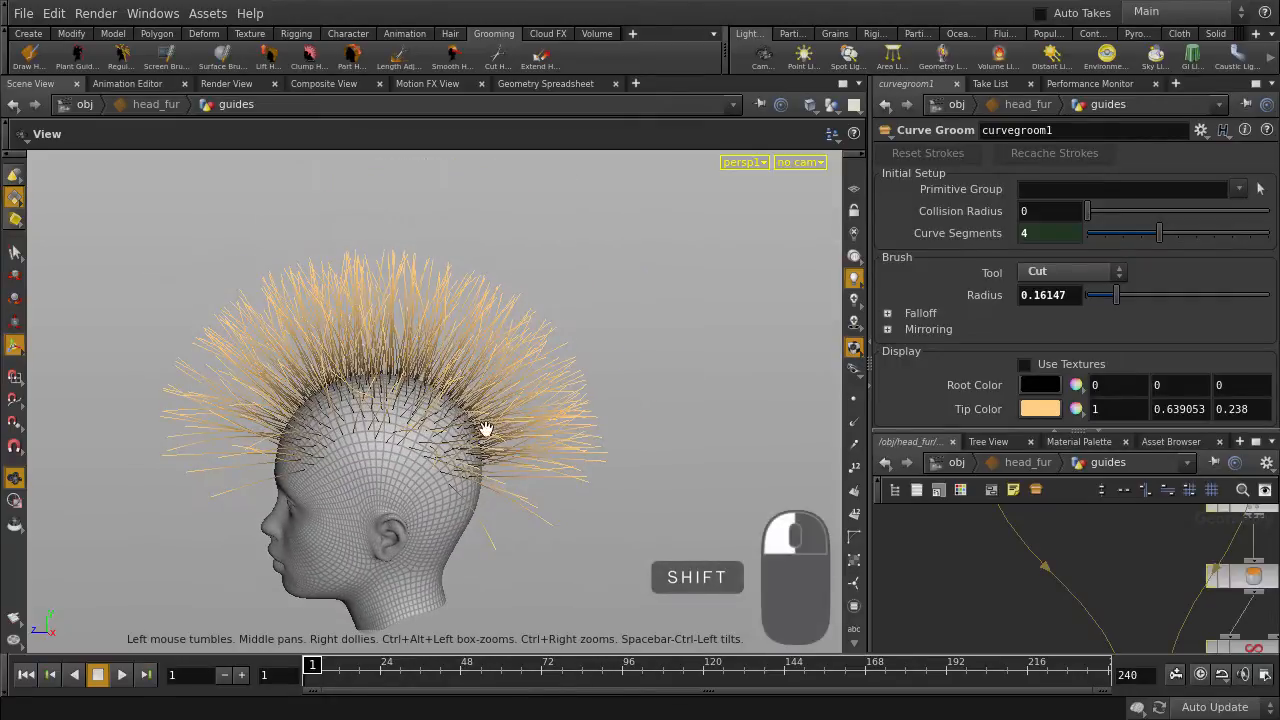
pyautogui.press('Return')
pyautogui.keyDown('shift'); pyautogui.moveTo(616, 350); pyautogui.dragTo(687, 367); pyautogui.keyUp('shift')
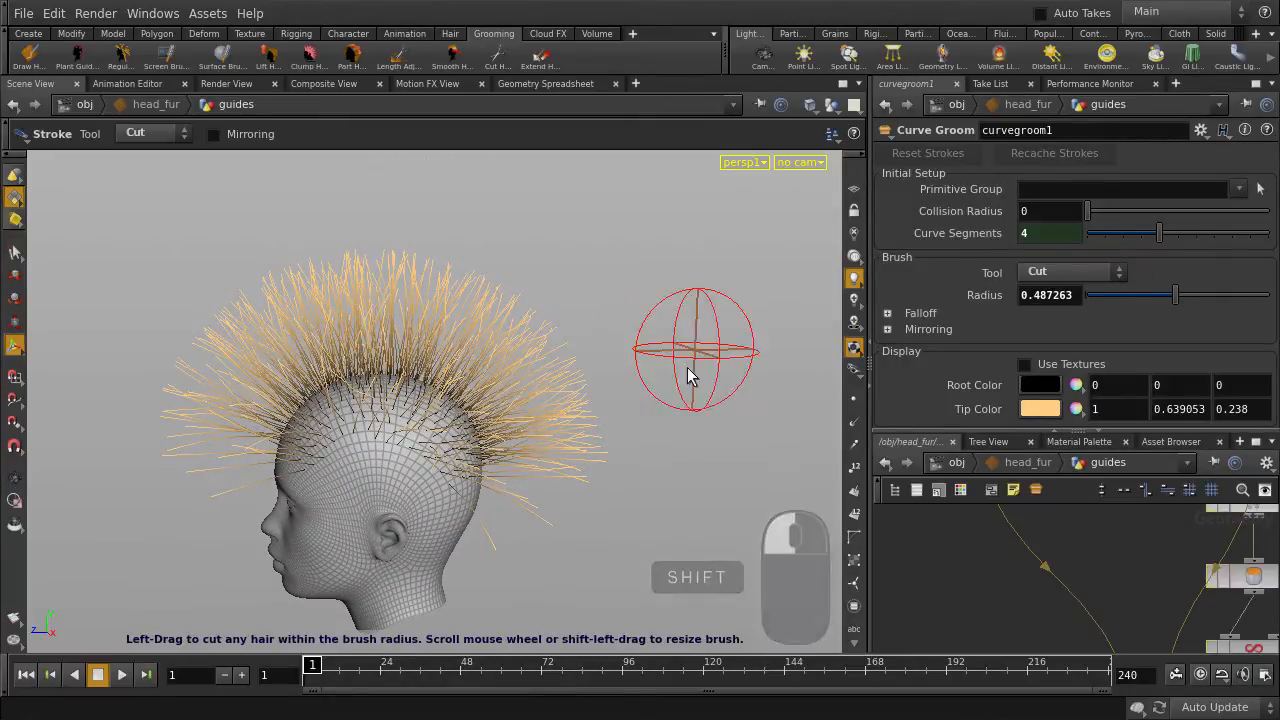
pyautogui.press('Escape')
pyautogui.moveTo(586, 371); pyautogui.dragTo(657, 471)
pyautogui.press('Return')
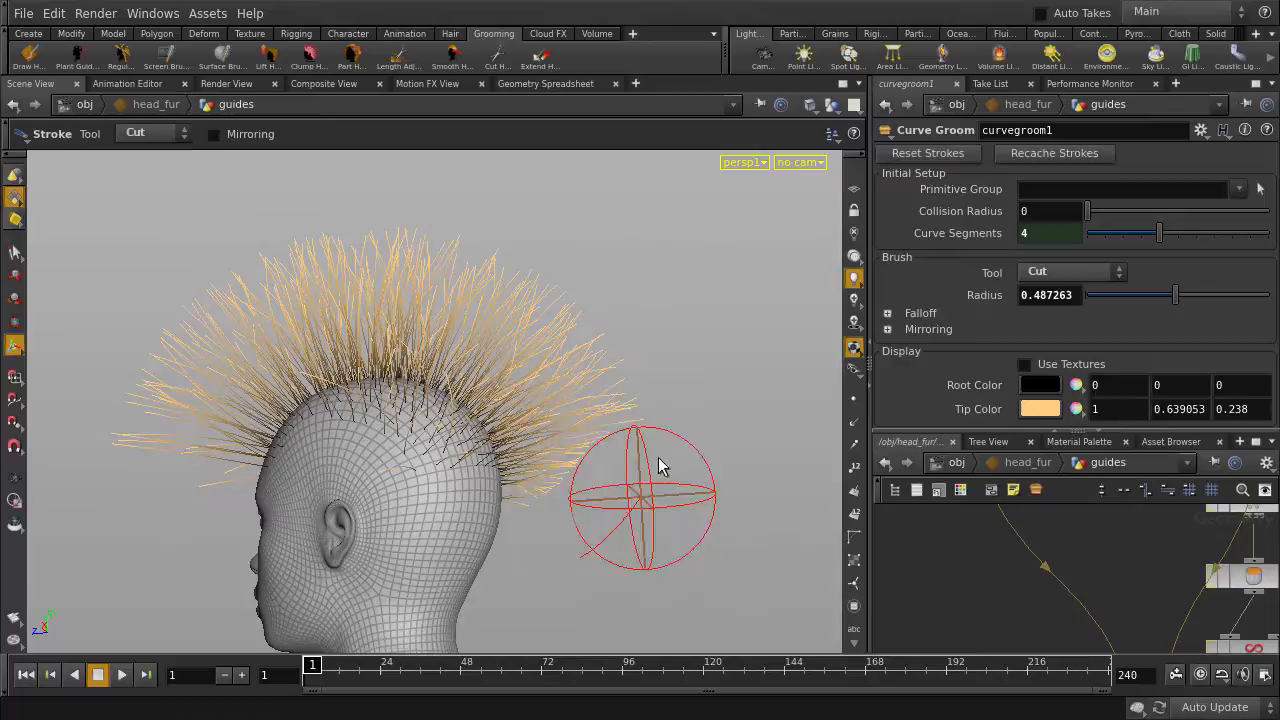
# Step: Inspect the spiky guides from the front and back, ending facing the front ready to groom
pyautogui.press('Escape')
pyautogui.moveTo(629, 531)
pyautogui.mouseDown()
pyautogui.moveTo(680, 468)
pyautogui.moveTo(414, 491)
pyautogui.moveTo(606, 529)
pyautogui.mouseUp()
pyautogui.press('Return')
pyautogui.press('Escape')
pyautogui.press('Return')
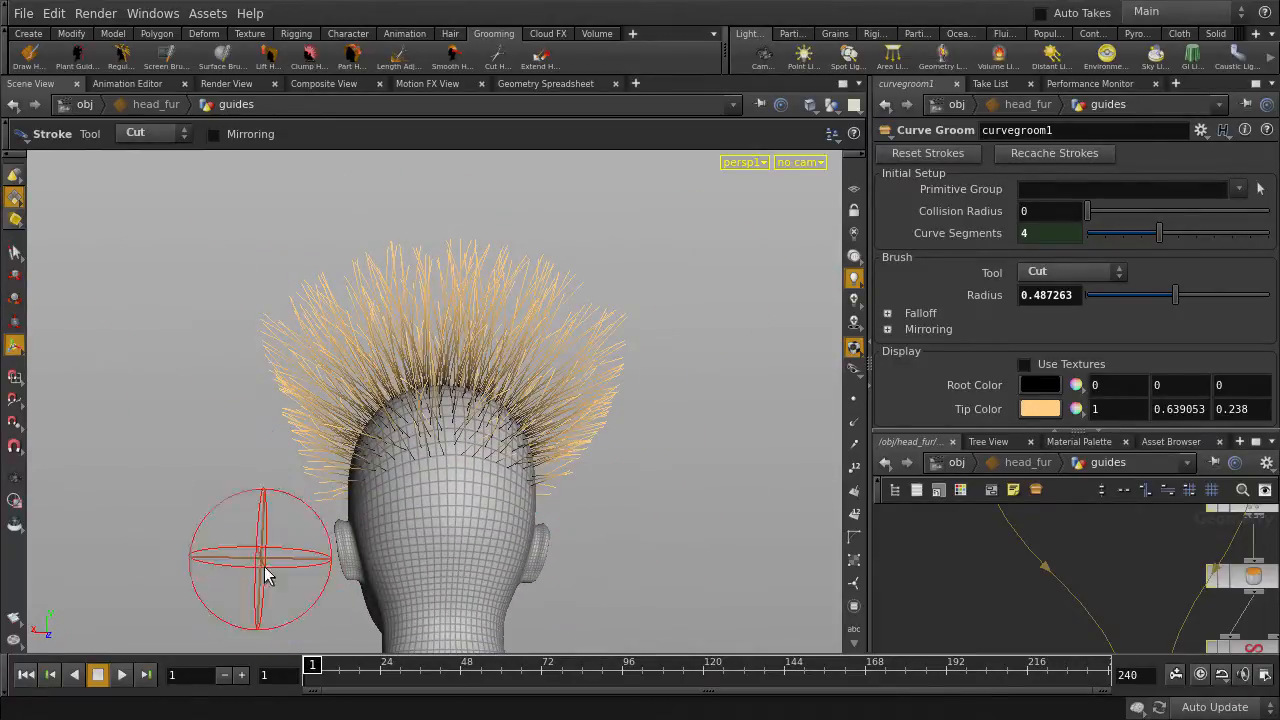
pyautogui.press('Escape')
pyautogui.moveTo(263, 571)
pyautogui.mouseDown()
pyautogui.moveTo(363, 531)
pyautogui.moveTo(289, 498)
pyautogui.mouseUp()
pyautogui.press('Return')
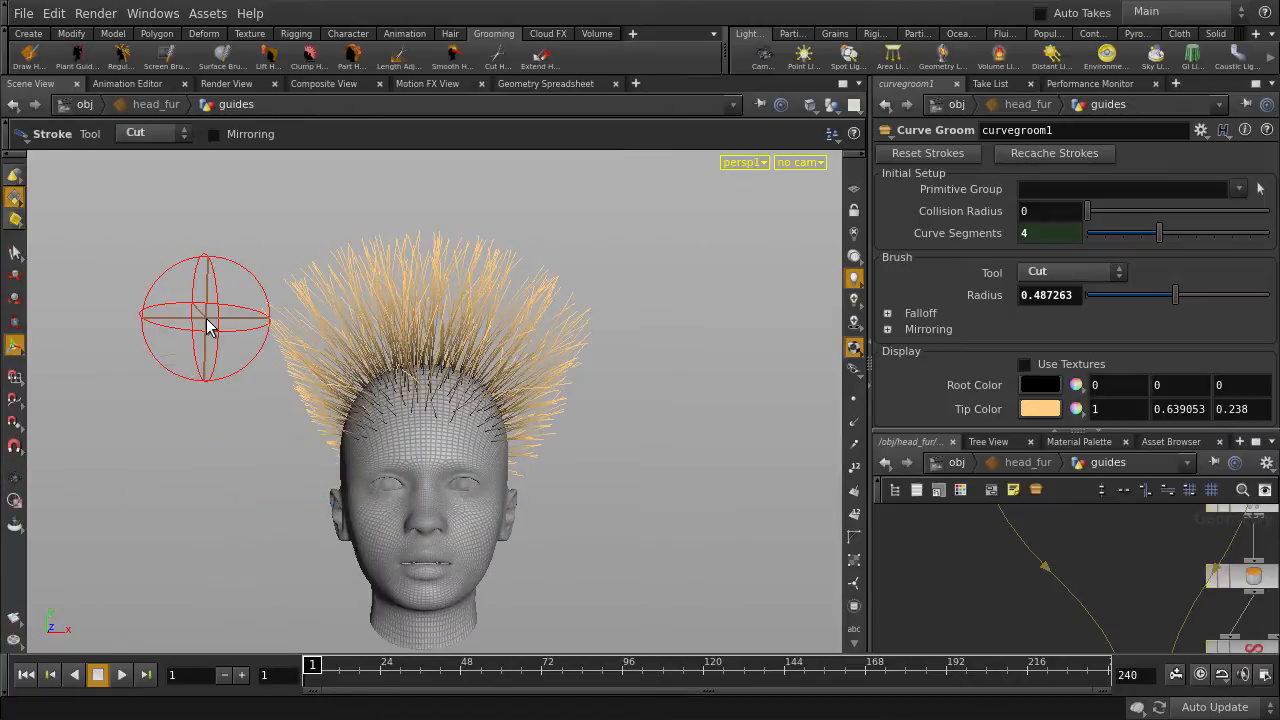
# Step: Switch to the Screen Brush at strength 1 and comb the spiky guides up and to the right
pyautogui.click(170, 70)
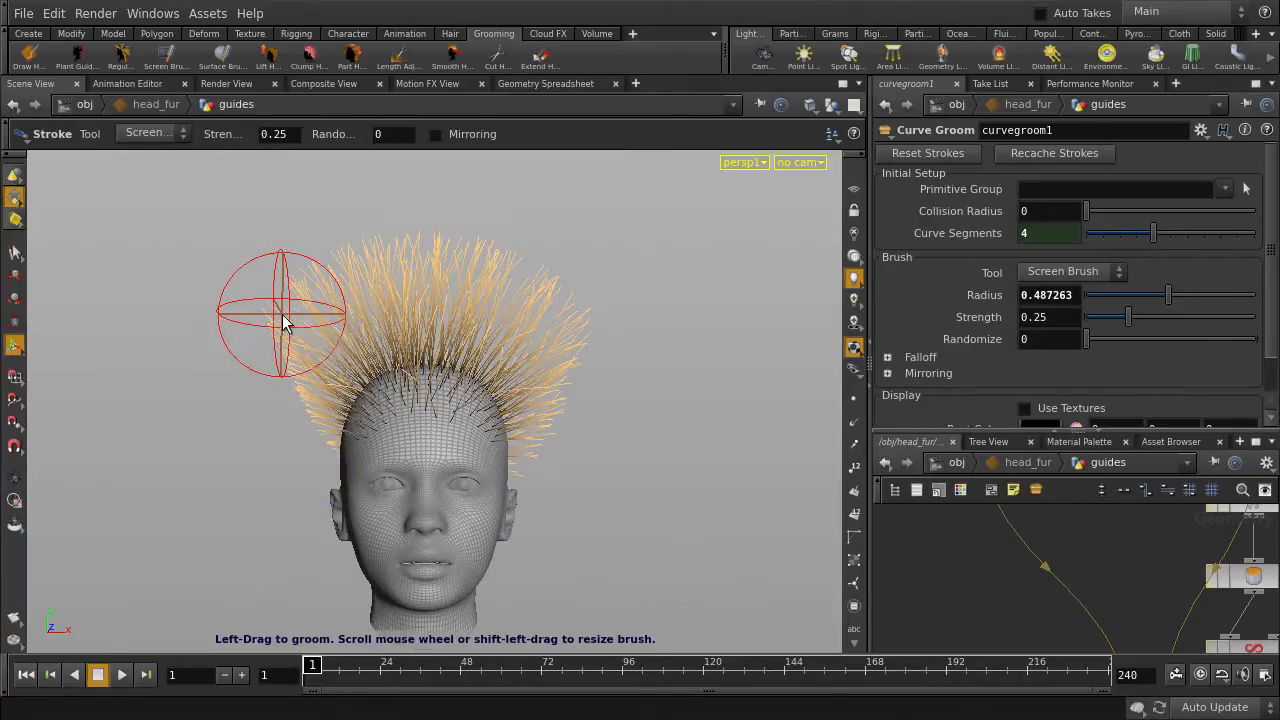
pyautogui.keyDown('alt'); pyautogui.moveTo(286, 357); pyautogui.dragTo(329, 414); pyautogui.keyUp('alt')
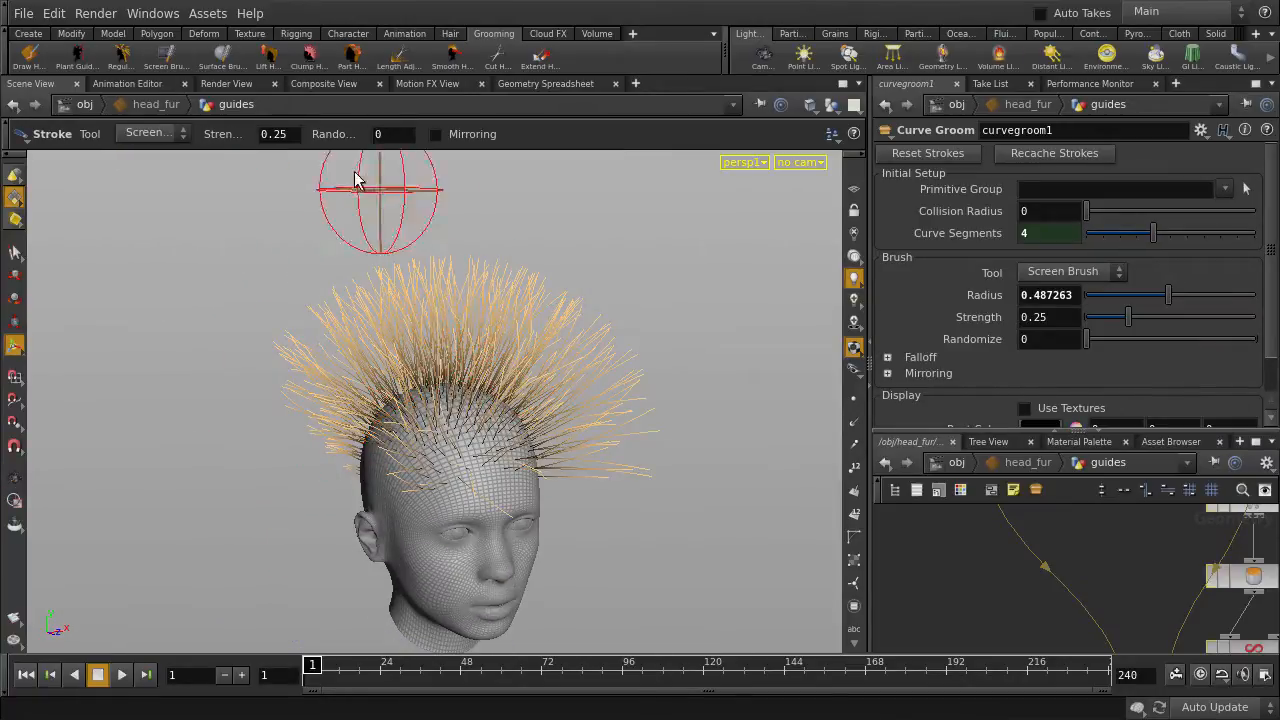
pyautogui.keyDown('ctrl'); pyautogui.middleClick(220, 133); pyautogui.keyUp('ctrl')
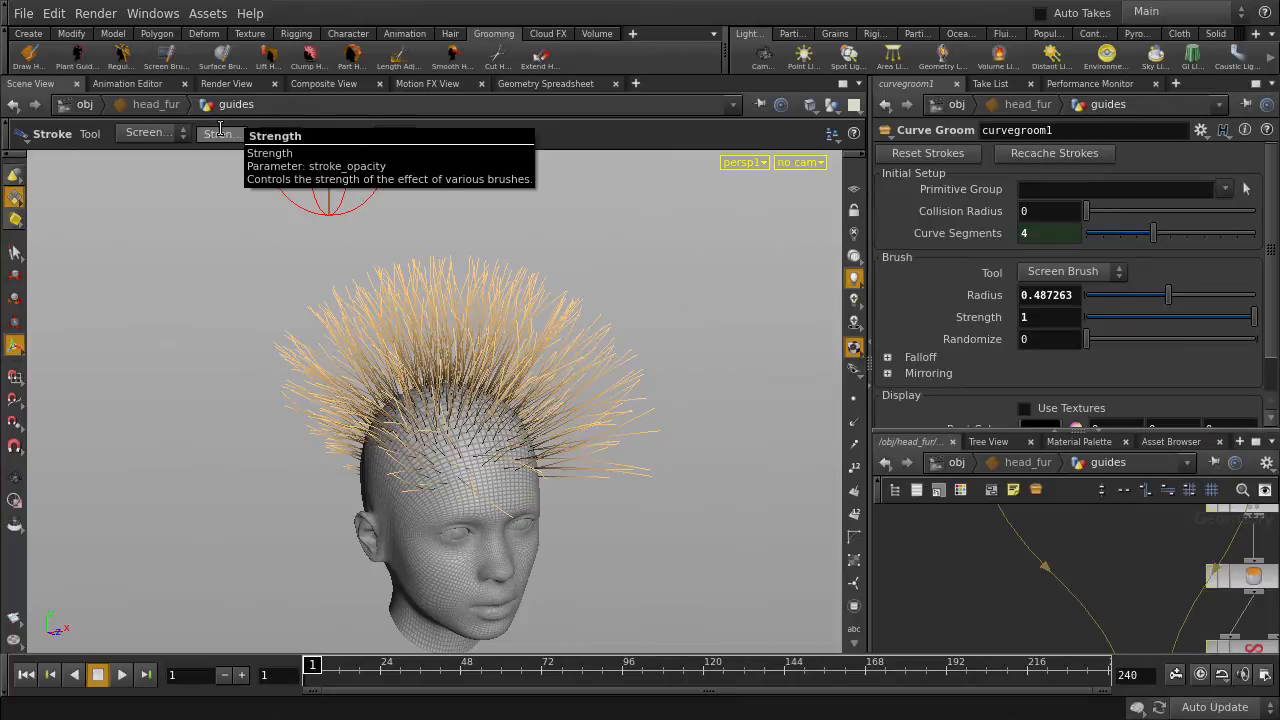
pyautogui.keyDown('alt'); pyautogui.moveTo(306, 386); pyautogui.dragTo(366, 466); pyautogui.keyUp('alt')
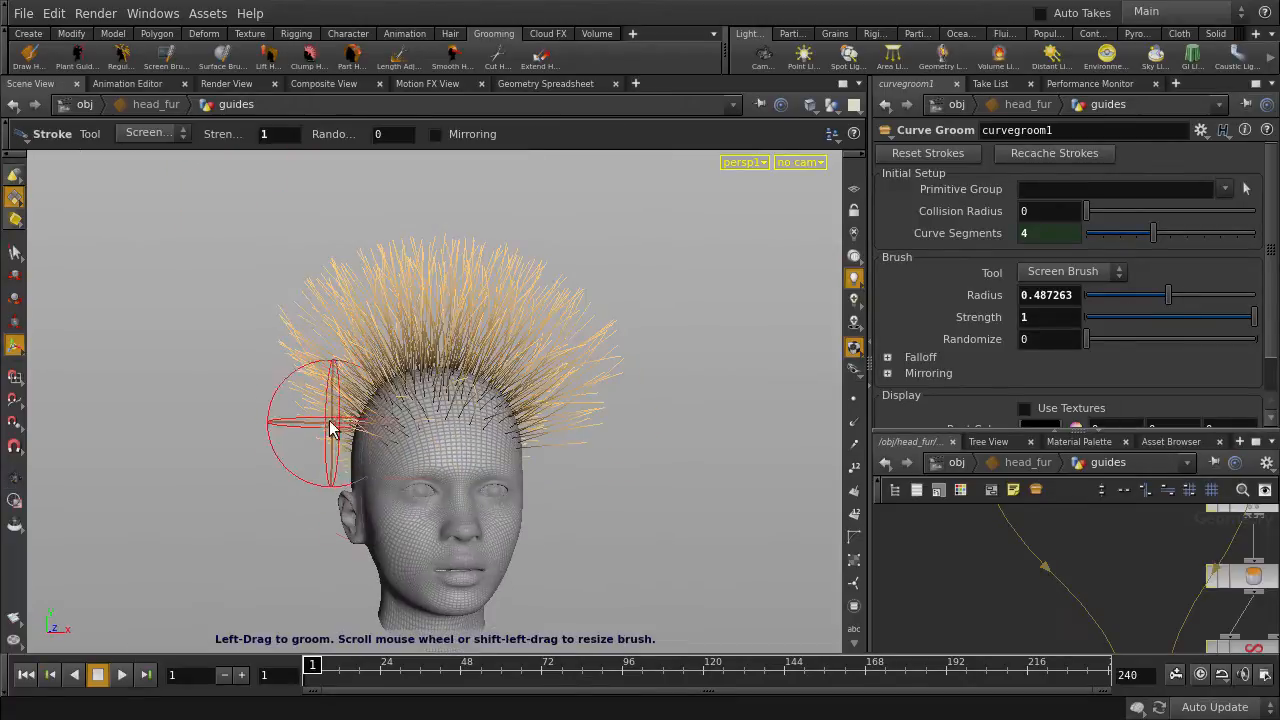
pyautogui.moveTo(329, 428); pyautogui.dragTo(407, 242)
# Step: Brush the guides flat down the right side, undo that stroke, and check the result from behind and in front
pyautogui.moveTo(370, 335)
pyautogui.mouseDown()
pyautogui.moveTo(528, 329)
pyautogui.moveTo(571, 529)
pyautogui.moveTo(523, 614)
pyautogui.moveTo(620, 514)
pyautogui.mouseUp()
pyautogui.hotkey('ctrl', 'z')
pyautogui.moveTo(634, 560)
pyautogui.keyDown('alt'); pyautogui.mouseDown()
pyautogui.moveTo(580, 409)
pyautogui.moveTo(506, 363)
pyautogui.moveTo(449, 366)
pyautogui.moveTo(603, 491)
pyautogui.moveTo(400, 503)
pyautogui.mouseUp(); pyautogui.keyUp('alt')
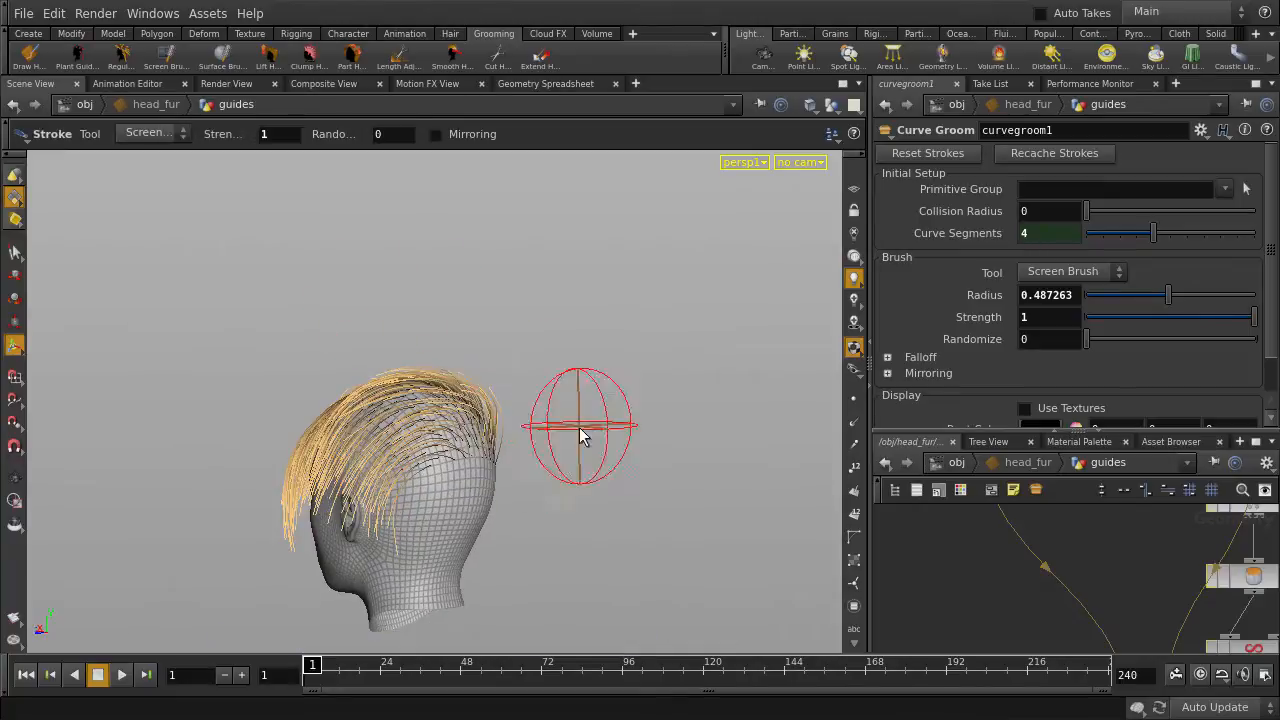
pyautogui.moveTo(580, 434)
pyautogui.keyDown('alt'); pyautogui.mouseDown()
pyautogui.moveTo(614, 360)
pyautogui.moveTo(588, 391)
pyautogui.mouseUp(); pyautogui.keyUp('alt')
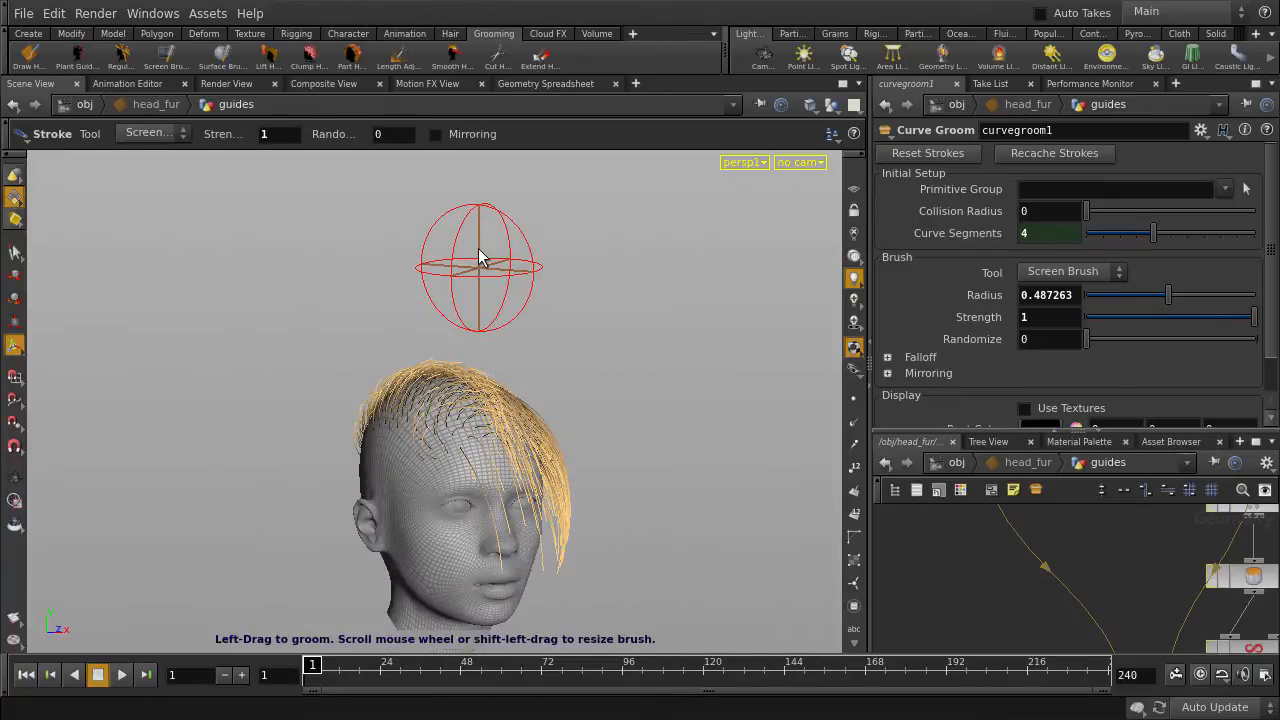
# Step: Lift the guides off the scalp, then try a Cut stroke across the back of the head in profile
pyautogui.click(268, 56)
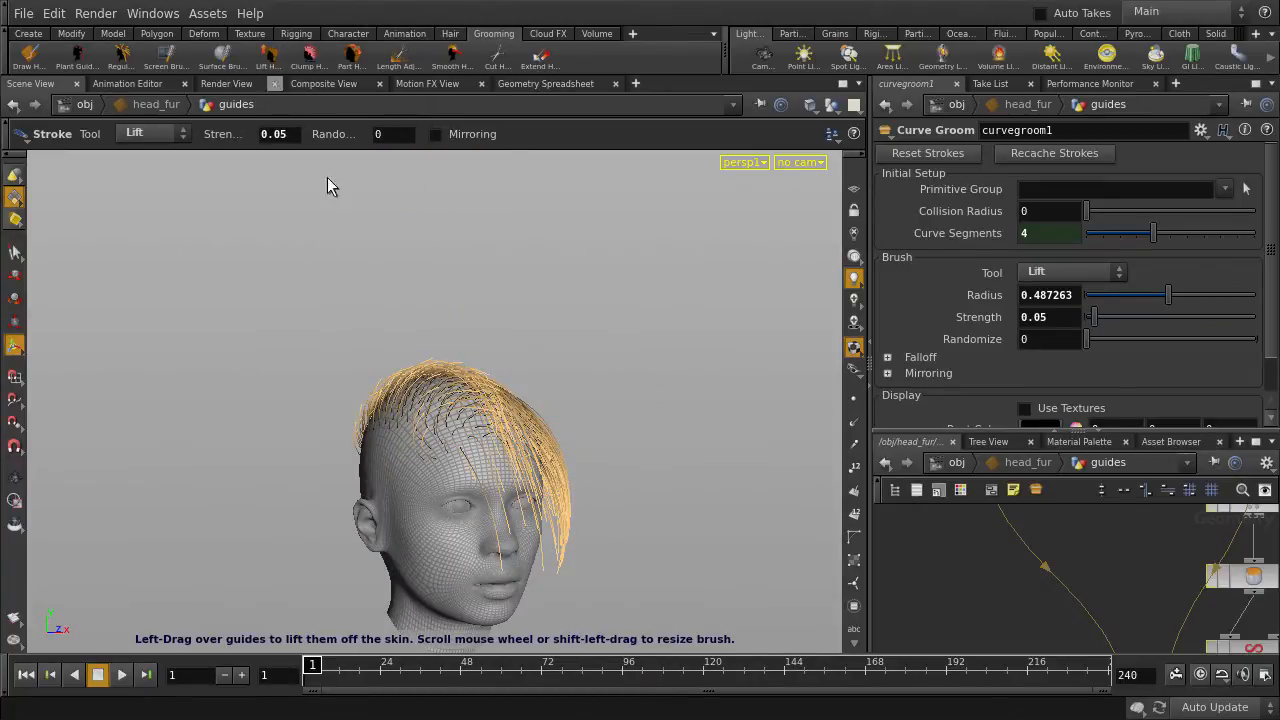
pyautogui.moveTo(530, 440)
pyautogui.mouseDown()
pyautogui.moveTo(529, 357)
pyautogui.moveTo(500, 451)
pyautogui.mouseUp()
pyautogui.click(498, 56)
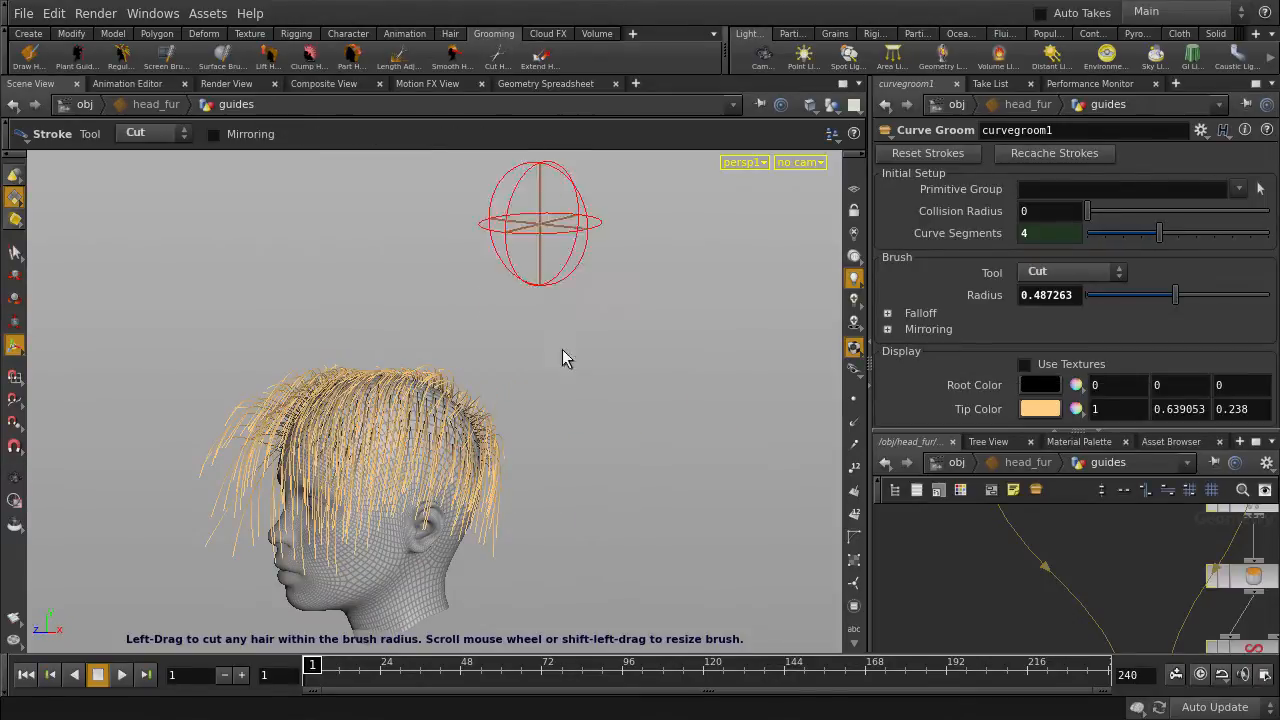
pyautogui.press('Escape')
pyautogui.moveTo(563, 357)
pyautogui.mouseDown()
pyautogui.moveTo(634, 463)
pyautogui.moveTo(532, 455)
pyautogui.mouseUp()
pyautogui.press('Return')
pyautogui.moveTo(543, 500)
pyautogui.mouseDown()
pyautogui.moveTo(547, 490)
pyautogui.moveTo(129, 529)
pyautogui.mouseUp()
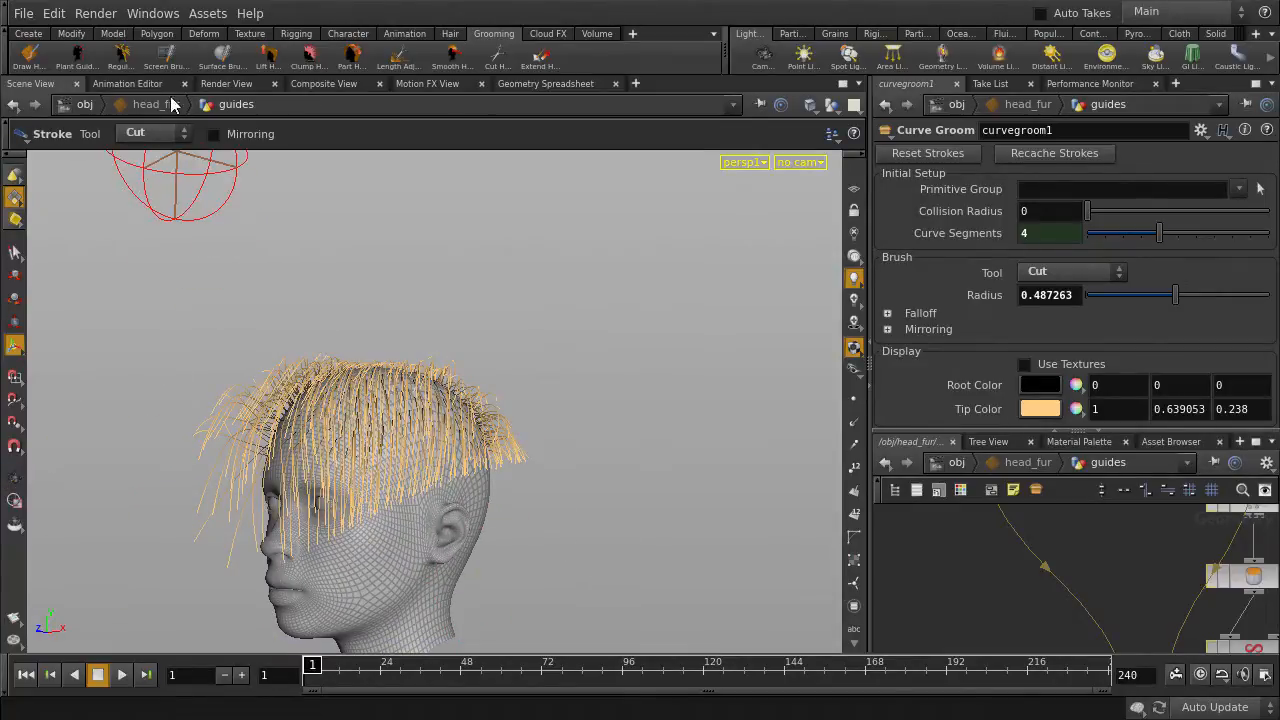
# Step: Undo the trim and comb the front strands down over the face with the Screen Brush
pyautogui.click(167, 64)
pyautogui.hotkey('ctrl', 'z')
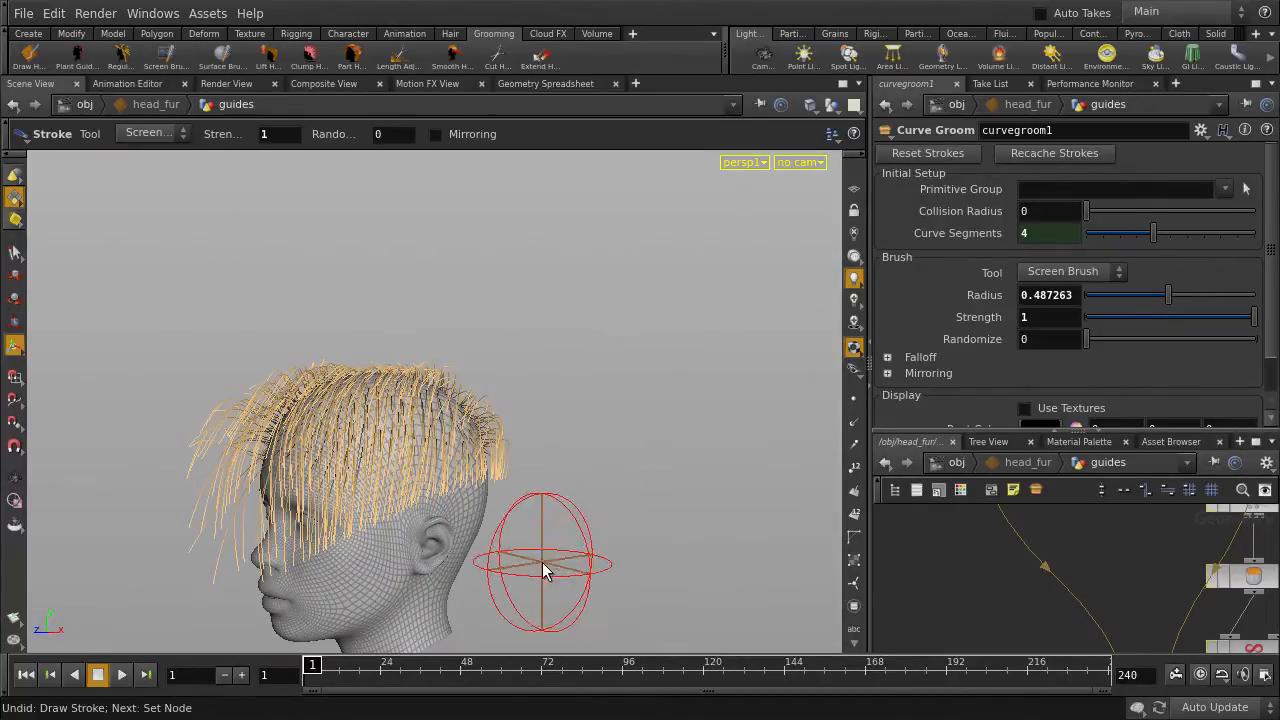
pyautogui.moveTo(177, 530)
pyautogui.mouseDown()
pyautogui.moveTo(190, 590)
pyautogui.moveTo(230, 585)
pyautogui.mouseUp()
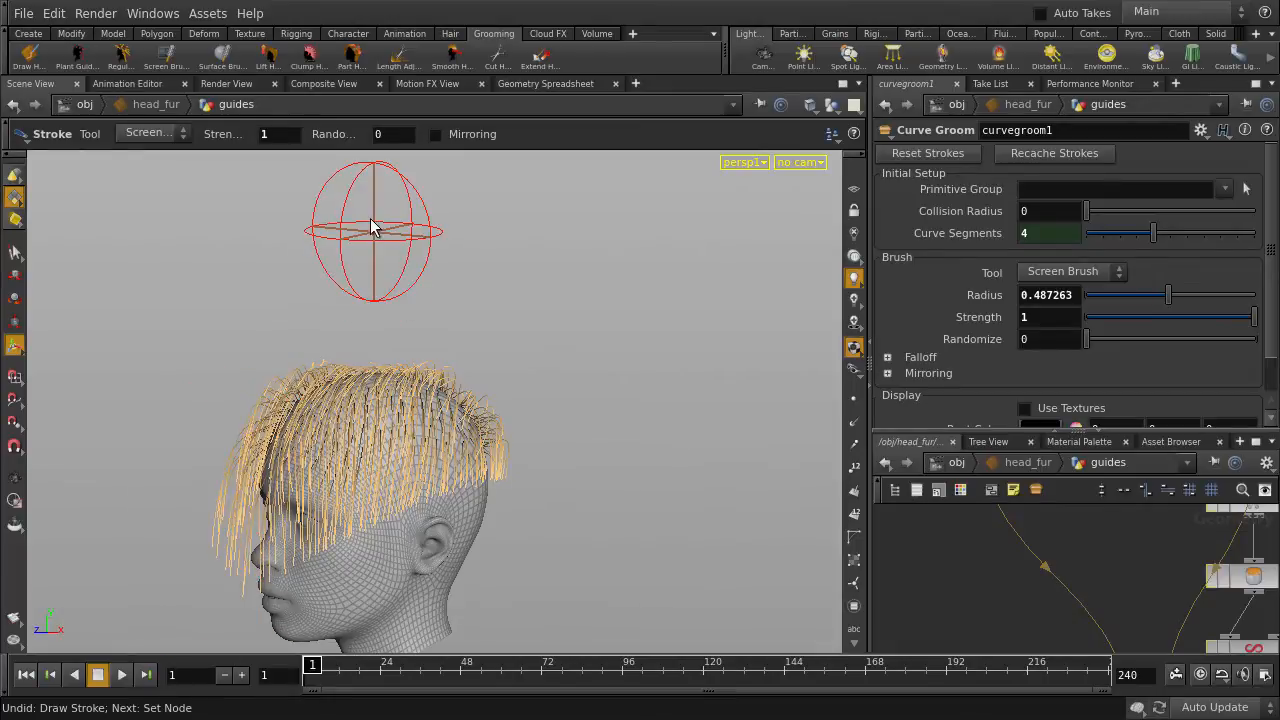
# Step: Pick Clump, face the head front-on, and sweep the fringe to the right with the Screen Brush at strength 1
pyautogui.click(312, 60)
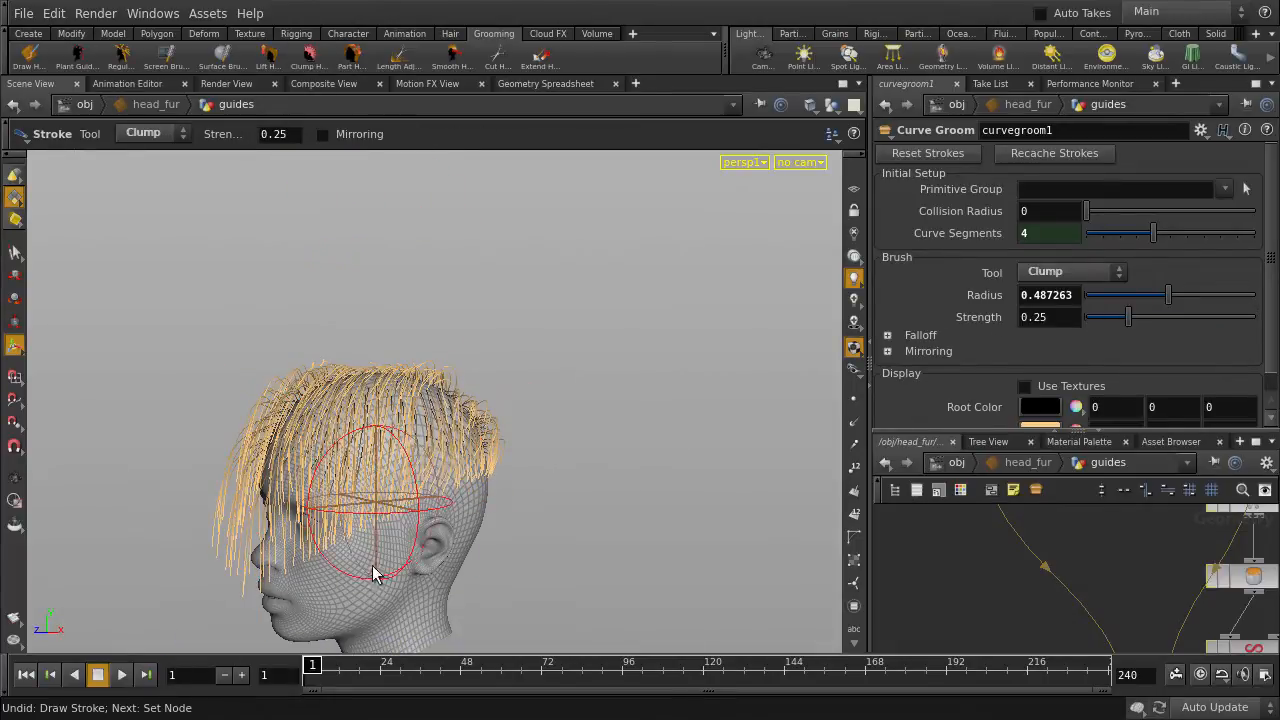
pyautogui.keyDown('alt'); pyautogui.moveTo(164, 439); pyautogui.dragTo(333, 417); pyautogui.keyUp('alt')
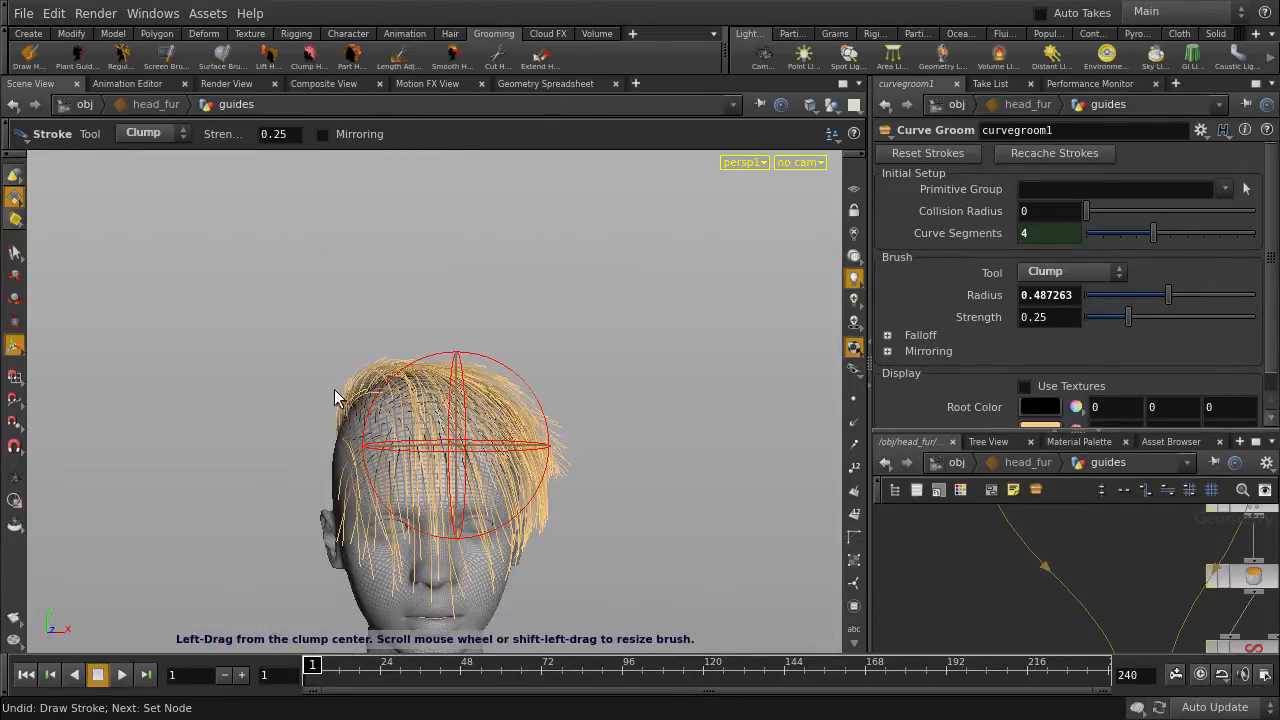
pyautogui.click(165, 53)
pyautogui.moveTo(380, 552)
pyautogui.mouseDown()
pyautogui.moveTo(481, 508)
pyautogui.moveTo(571, 557)
pyautogui.mouseUp()
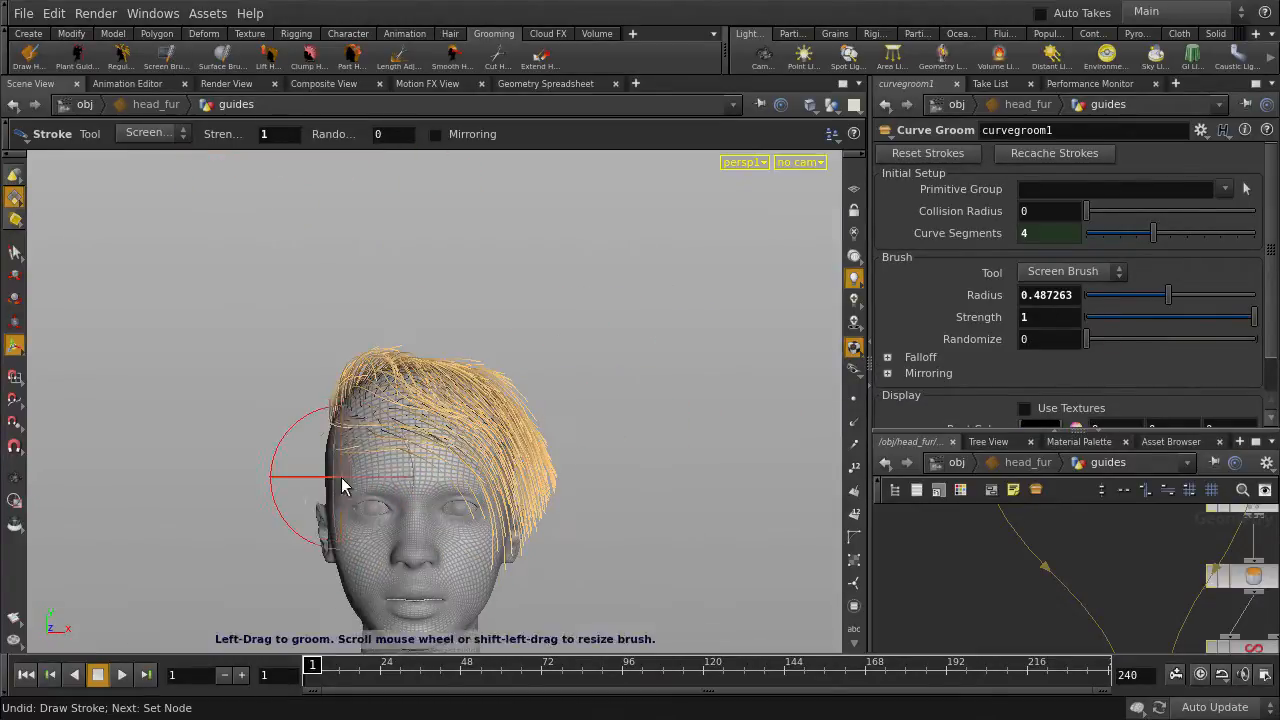
pyautogui.keyDown('alt'); pyautogui.moveTo(589, 460); pyautogui.dragTo(620, 330, button='right'); pyautogui.keyUp('alt')
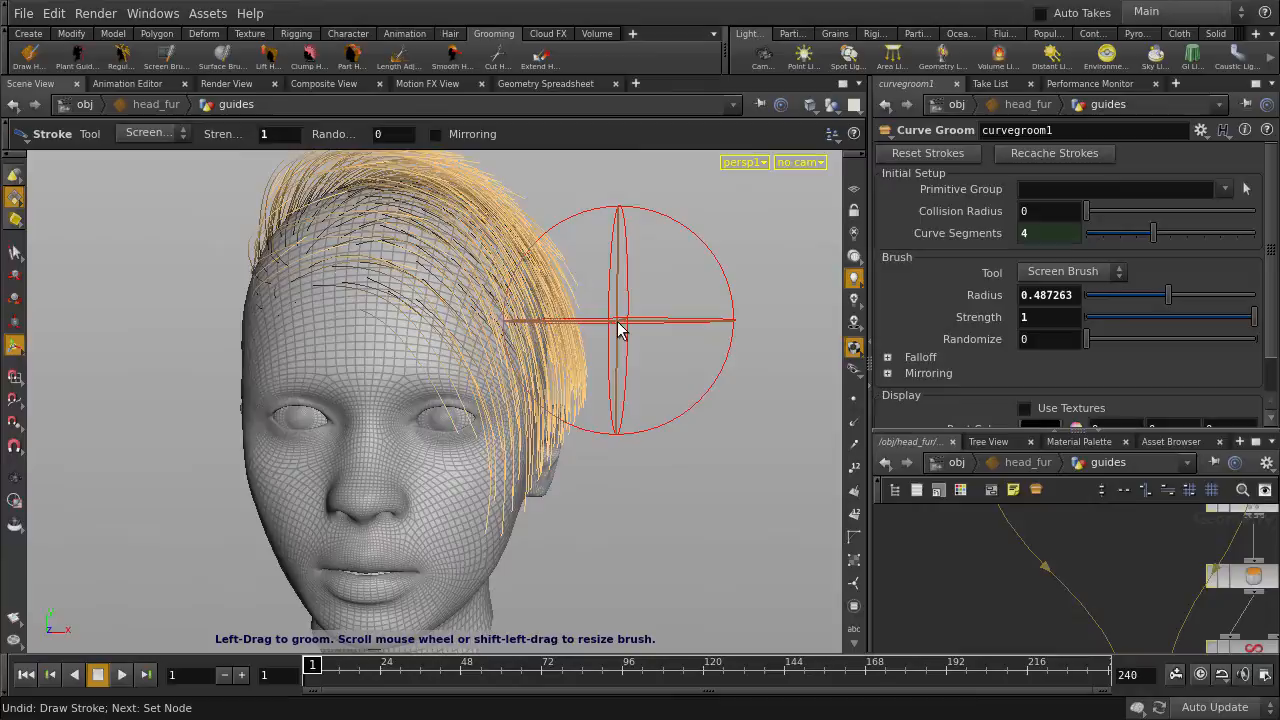
# Step: Leave the guide network for /obj with head_fur selected and the Select tool active
pyautogui.press('Escape')
pyautogui.press('u')
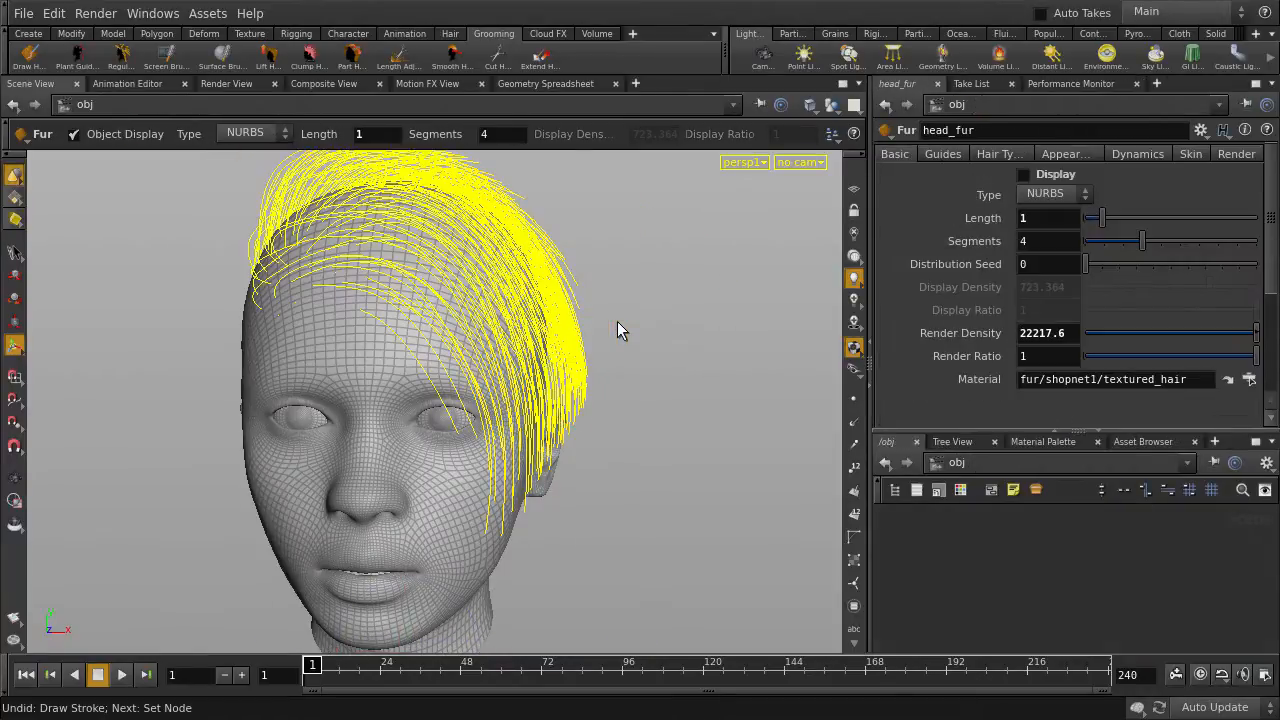
pyautogui.press('s')
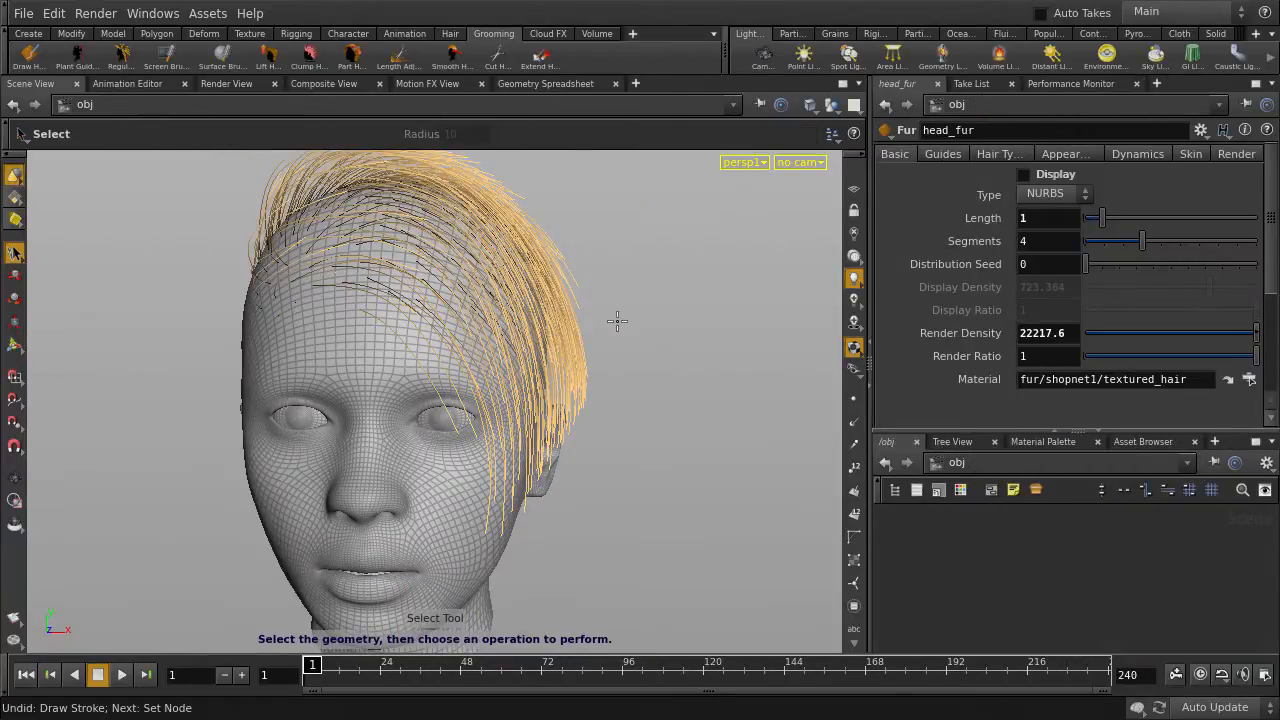